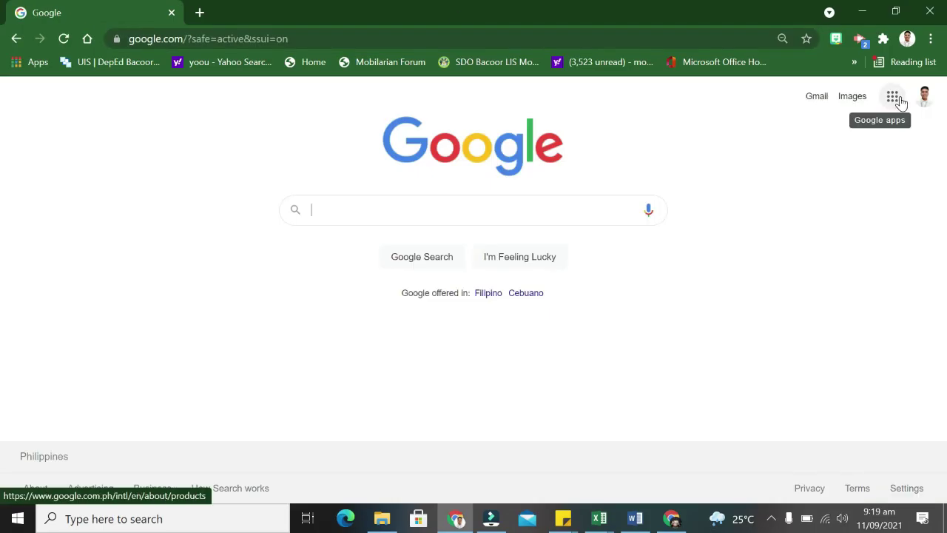
# Open the Google apps list from the Google home page.
pyautogui.click(892, 97)
# Launch Classroom, show the ESP 6 - AGUINALDO class code and paste it in the student window.
pyautogui.click(776, 219)
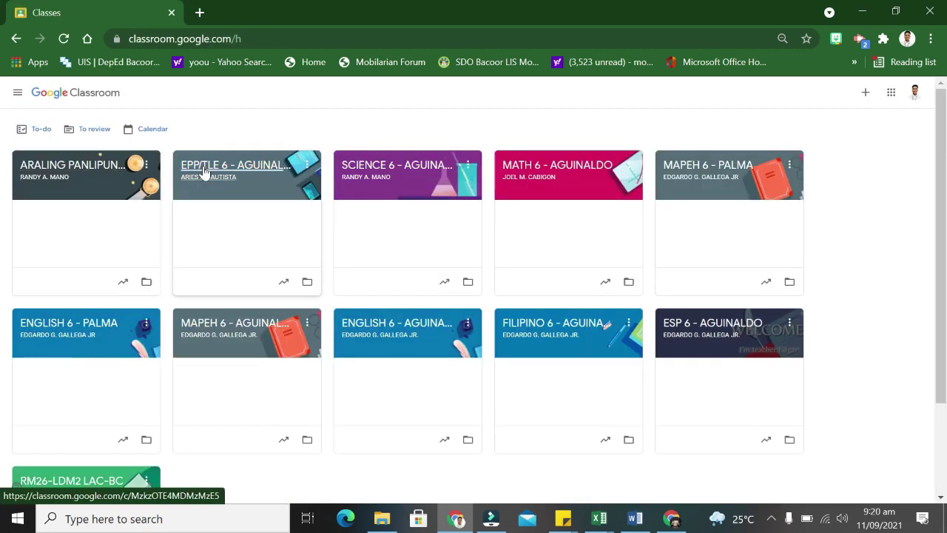
pyautogui.click(724, 392)
pyautogui.click(303, 177)
pyautogui.hotkey('alt', 'Tab')
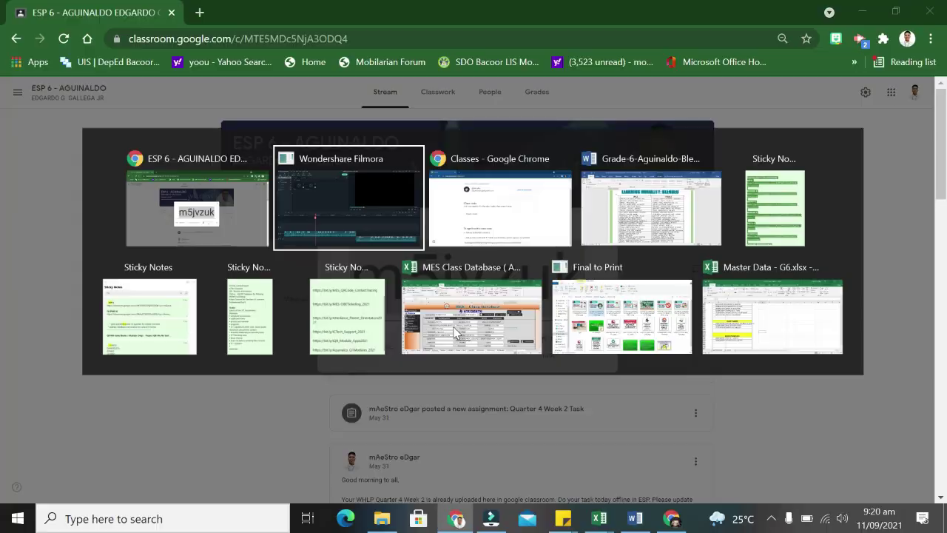
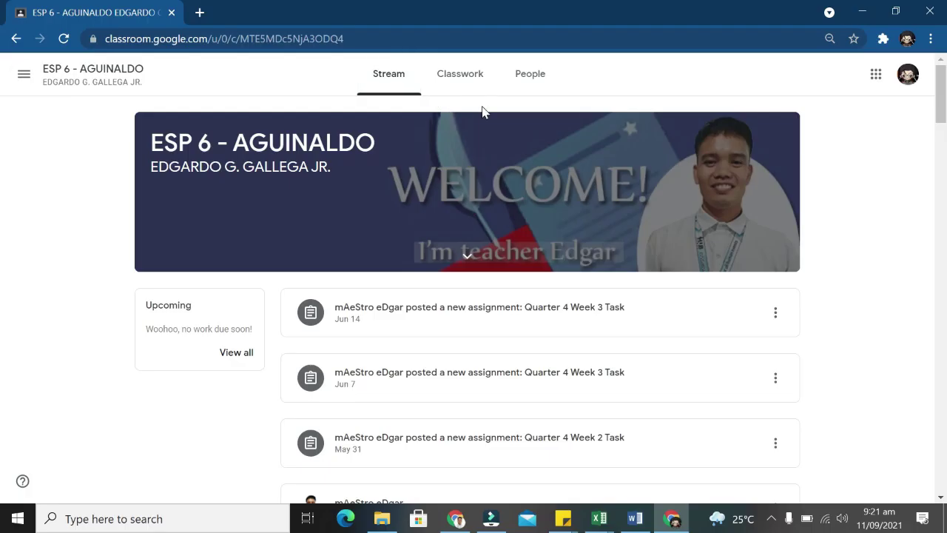
# Look over the Classroom Settings page, then go to the Classes home page.
pyautogui.click(25, 78)
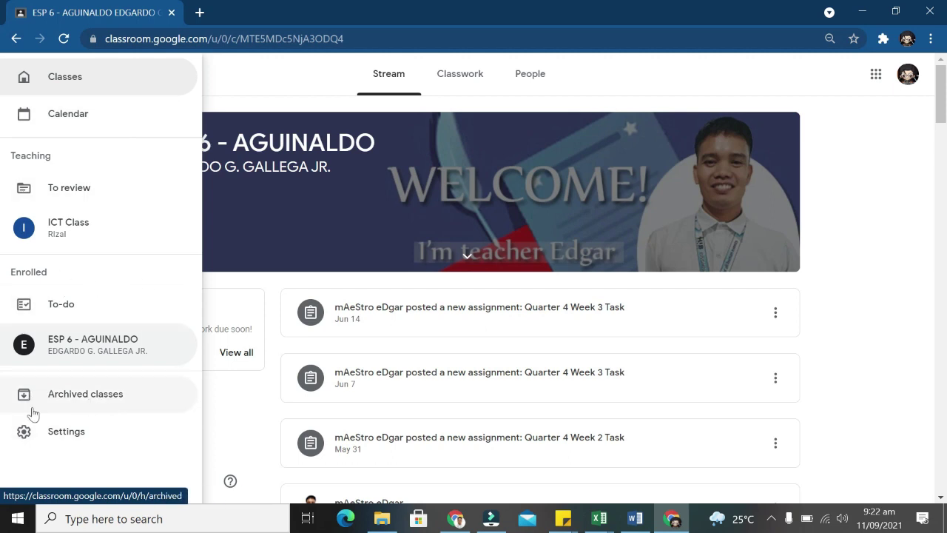
pyautogui.click(92, 424)
pyautogui.scroll(-2, 476, 387)
pyautogui.scroll(1, 476, 387)
pyautogui.scroll(-5, 372, 327)
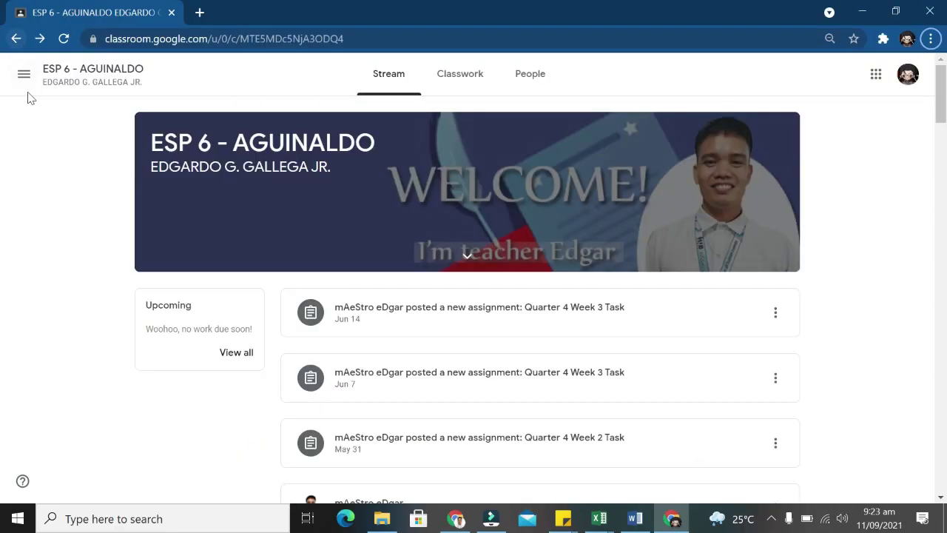
pyautogui.click(23, 74)
pyautogui.click(81, 118)
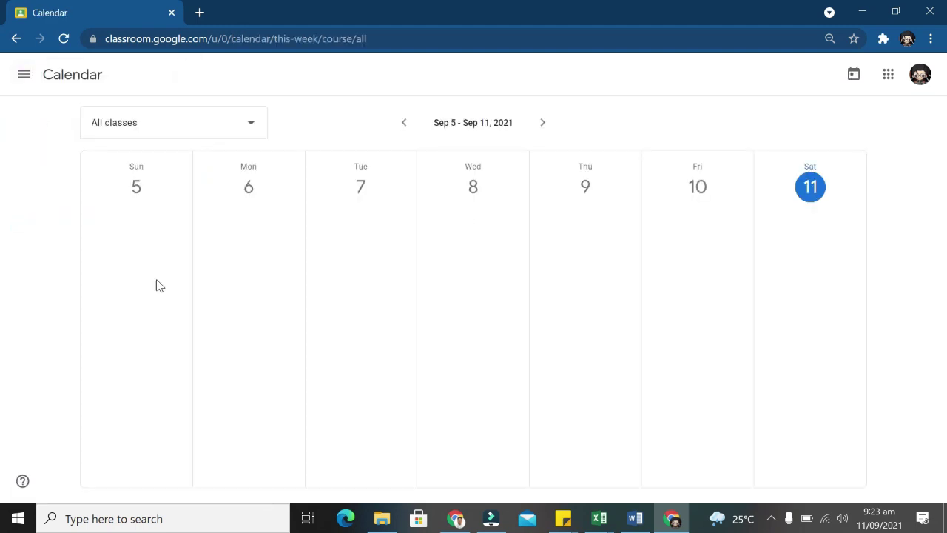
# Visit the Calendar, the To-do list with No due date collapsed, and archived classes.
pyautogui.click(24, 74)
pyautogui.click(76, 303)
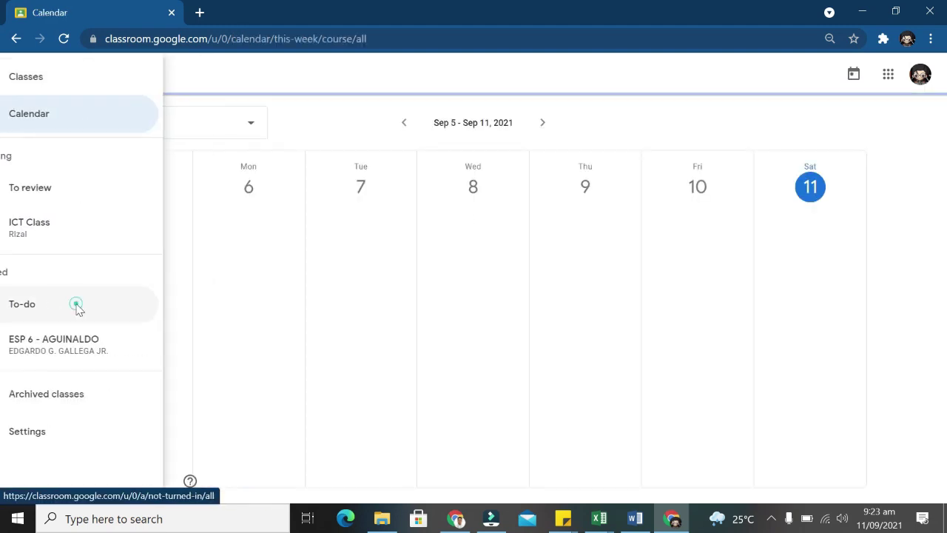
pyautogui.click(699, 171)
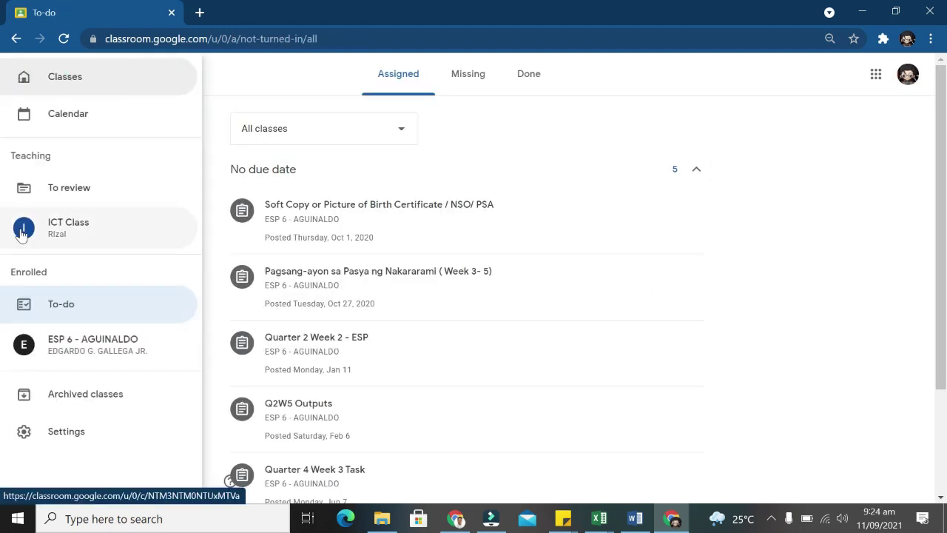
pyautogui.click(85, 391)
# In Settings, switch off comment, enrolled-class and late-submission notifications.
pyautogui.click(22, 76)
pyautogui.click(74, 394)
pyautogui.scroll(-6, 645, 352)
pyautogui.scroll(3, 543, 400)
pyautogui.click(692, 253)
pyautogui.click(692, 282)
pyautogui.click(691, 311)
pyautogui.click(692, 370)
pyautogui.scroll(-2, 688, 377)
pyautogui.click(691, 249)
pyautogui.click(692, 278)
pyautogui.click(692, 307)
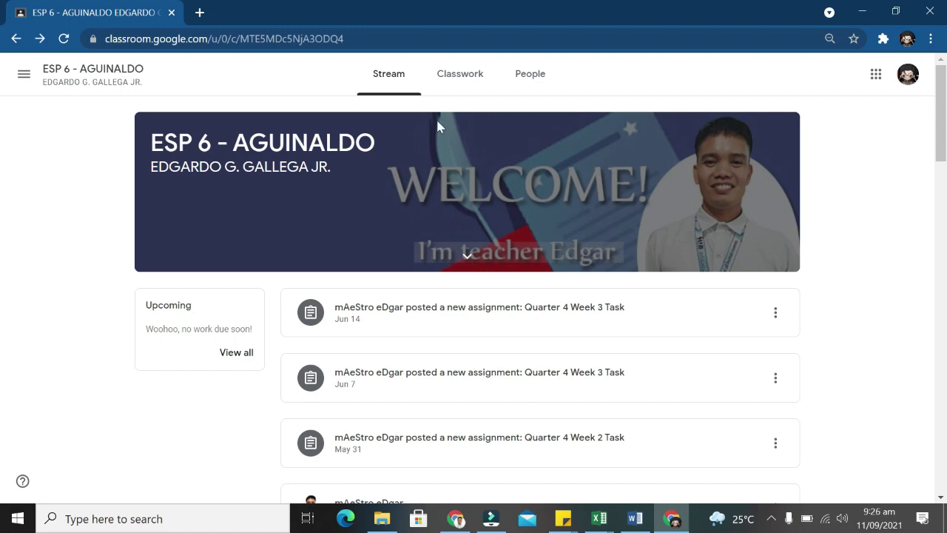
# Scroll the Stream, switch to Classwork and expand then collapse the Performance Task.
pyautogui.scroll(-15, 391, 232)
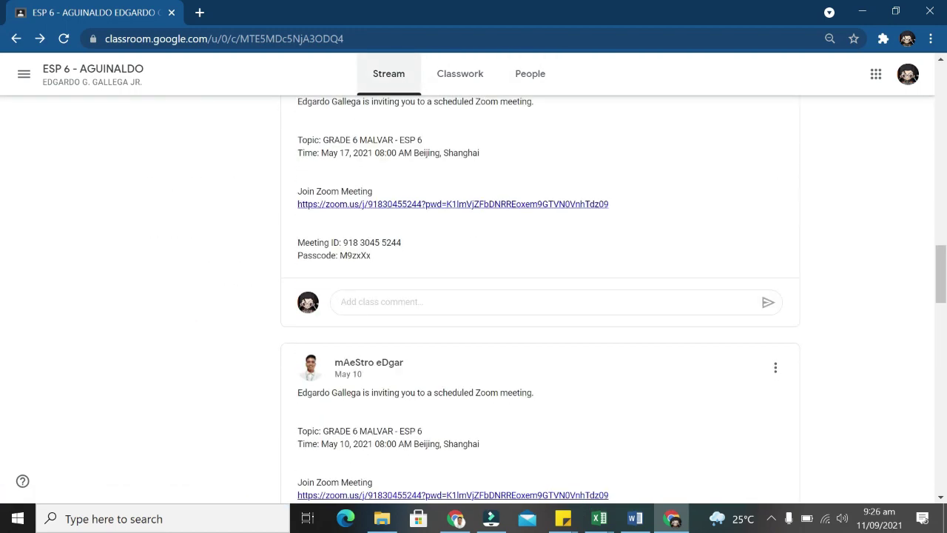
pyautogui.scroll(-10, 353, 323)
pyautogui.scroll(20, 533, 347)
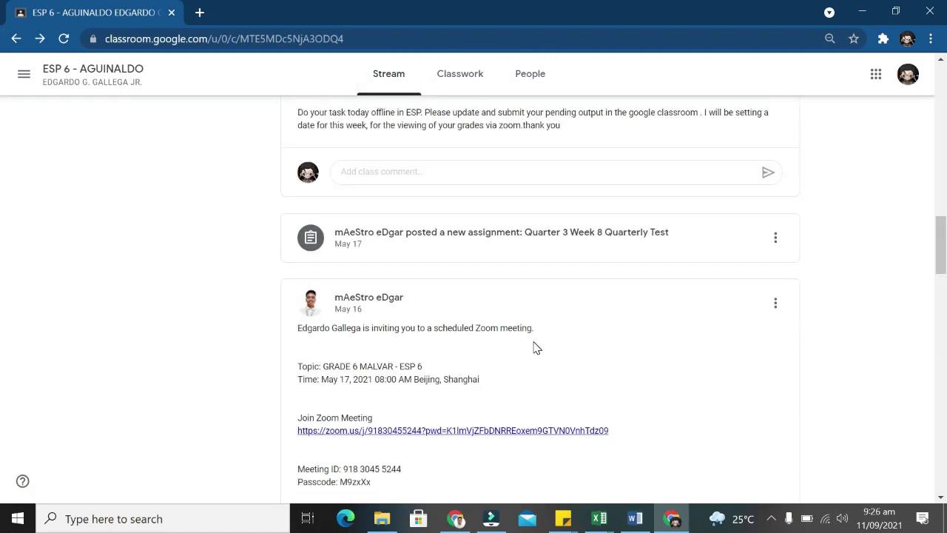
pyautogui.click(459, 73)
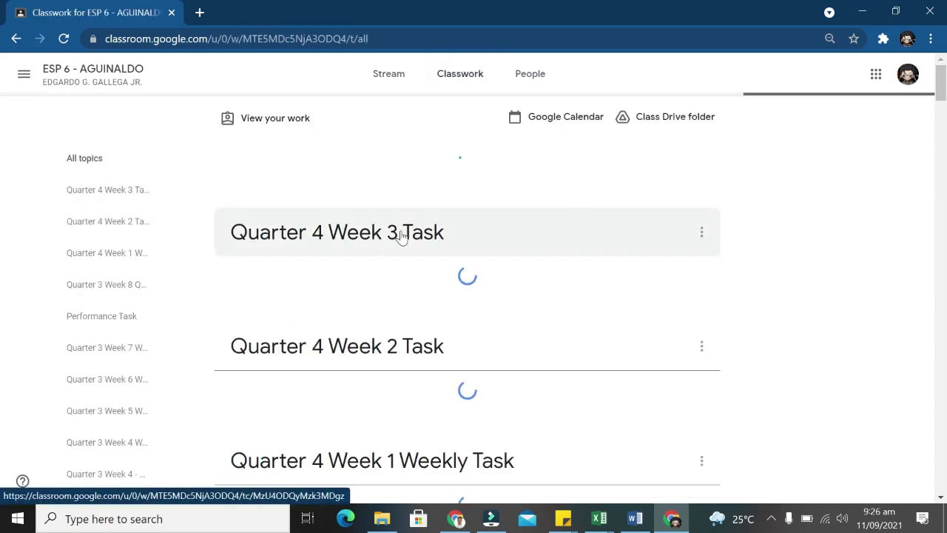
pyautogui.scroll(-8, 609, 264)
pyautogui.scroll(-15, 607, 262)
pyautogui.scroll(20, 604, 241)
pyautogui.scroll(-8, 395, 185)
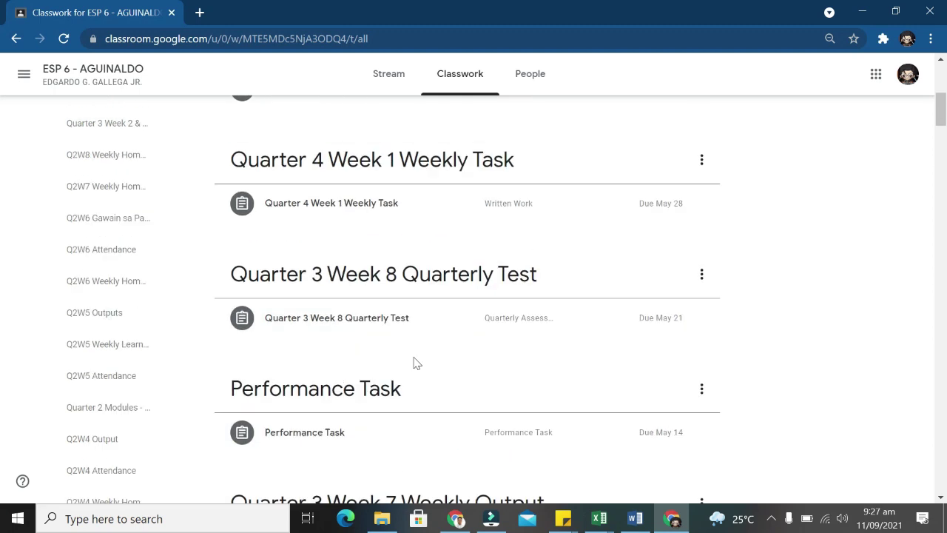
pyautogui.click(416, 296)
pyautogui.scroll(-2, 418, 210)
pyautogui.click(358, 231)
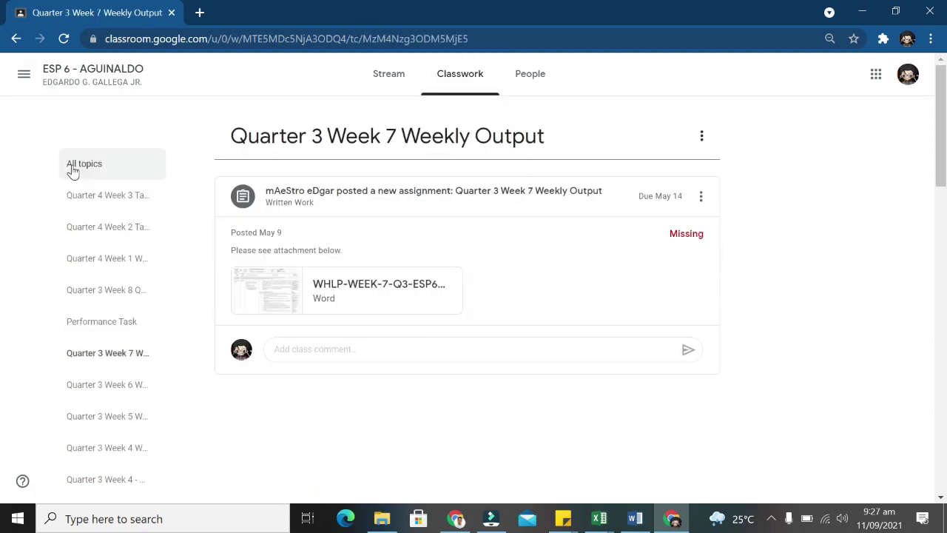
# Show all topics, expand Quarter 4 Week 3 Task and preview PT-IN-ESP-6-Quarter-3.docx.
pyautogui.click(73, 170)
pyautogui.scroll(-1, 355, 239)
pyautogui.click(356, 241)
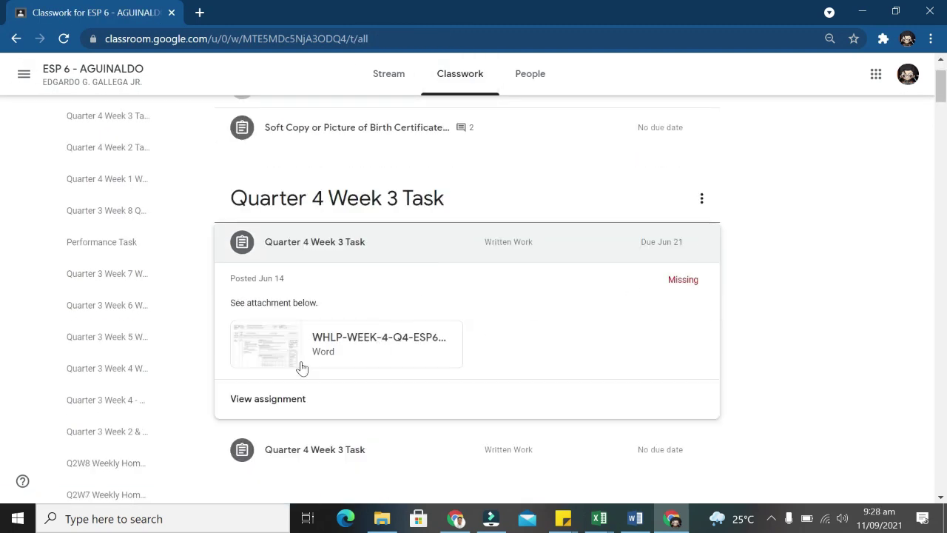
pyautogui.scroll(-10, 296, 333)
pyautogui.click(286, 165)
pyautogui.click(285, 195)
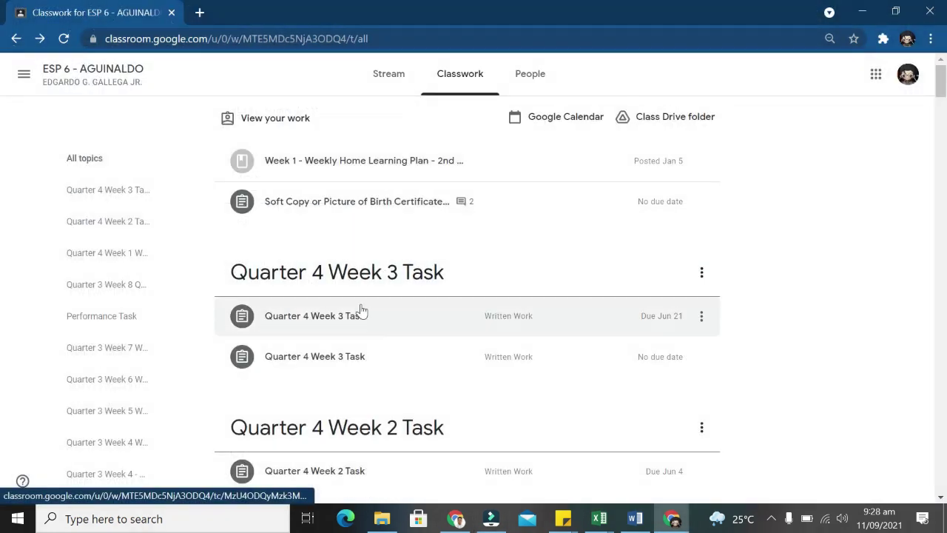
# Open Quarter 4 Week 3 Task and mark it as done, confirming the turn-in.
pyautogui.click(360, 313)
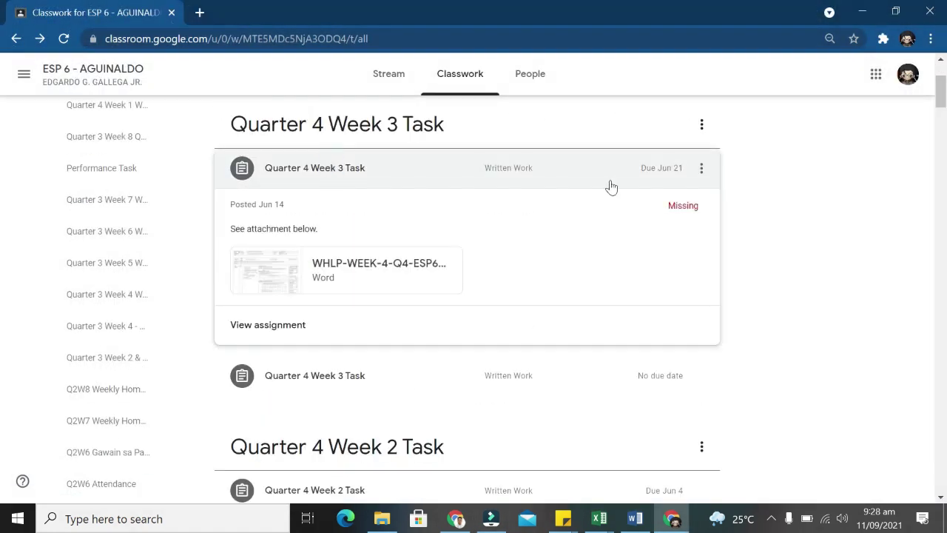
pyautogui.click(253, 326)
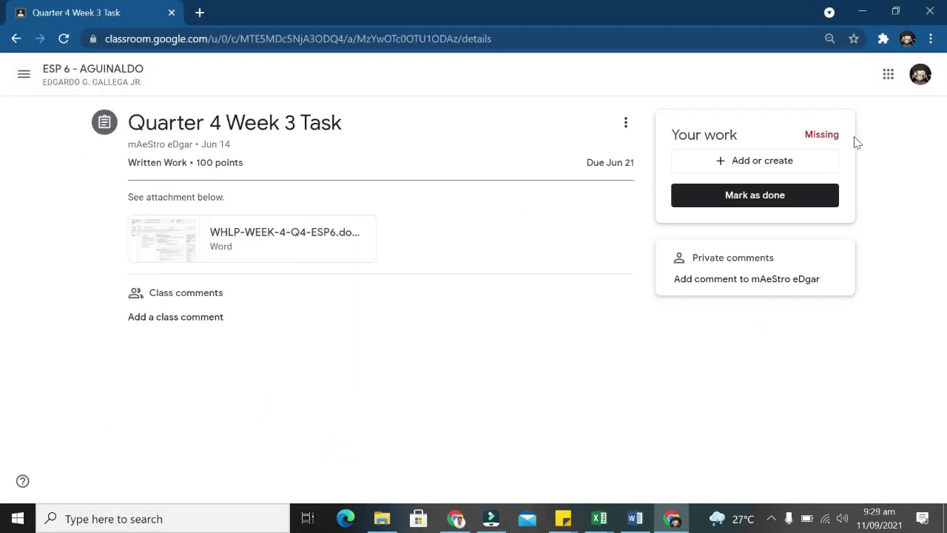
pyautogui.click(755, 160)
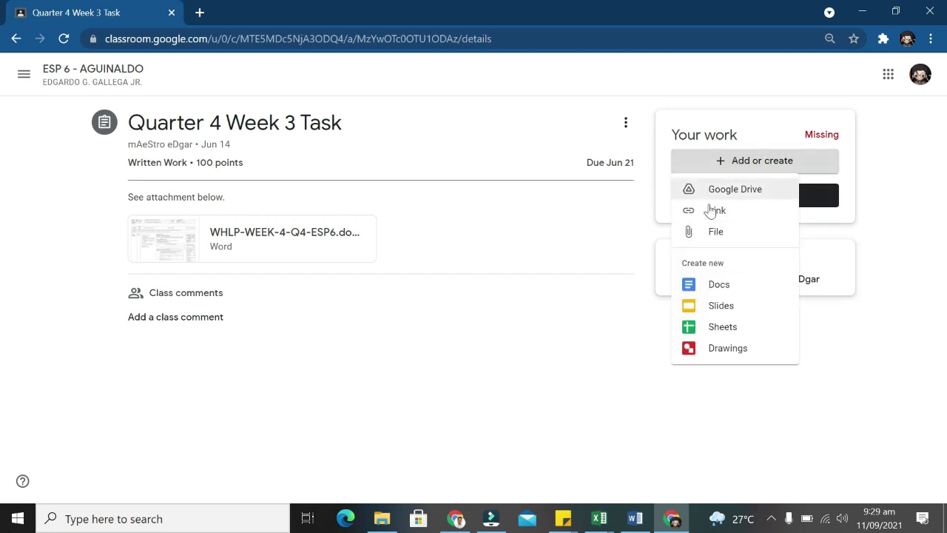
pyautogui.click(814, 195)
pyautogui.click(536, 320)
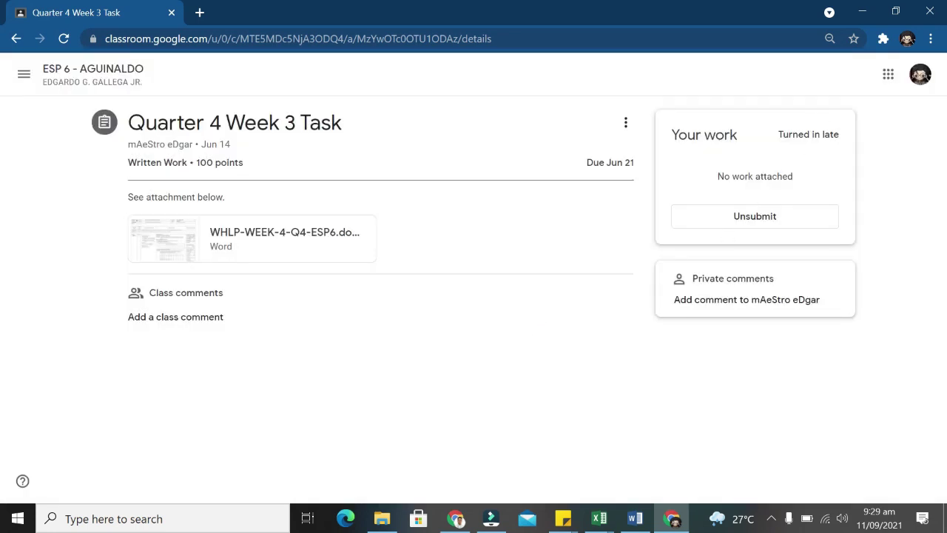
pyautogui.click(23, 74)
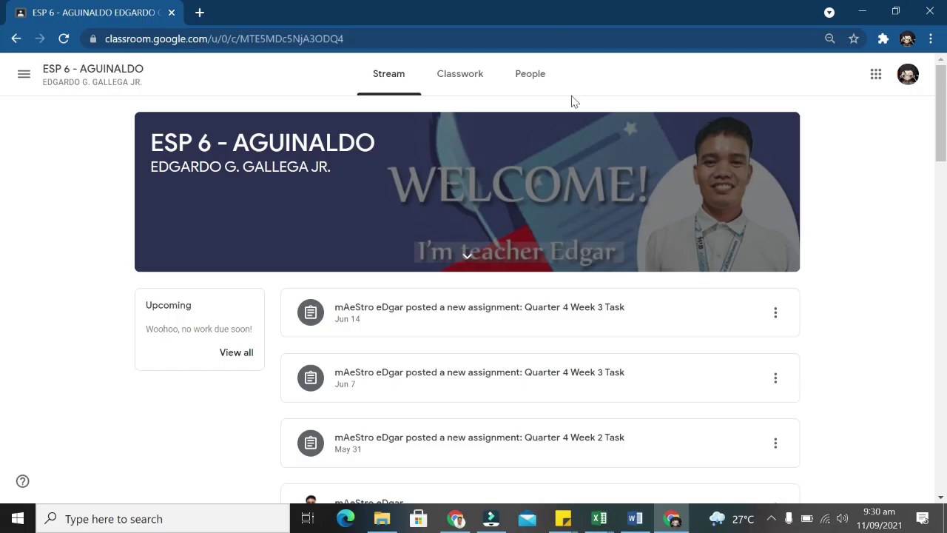
# Browse the ESP 6 People tab, scrolling through the 44 classmates.
pyautogui.click(530, 73)
pyautogui.scroll(-15, 656, 218)
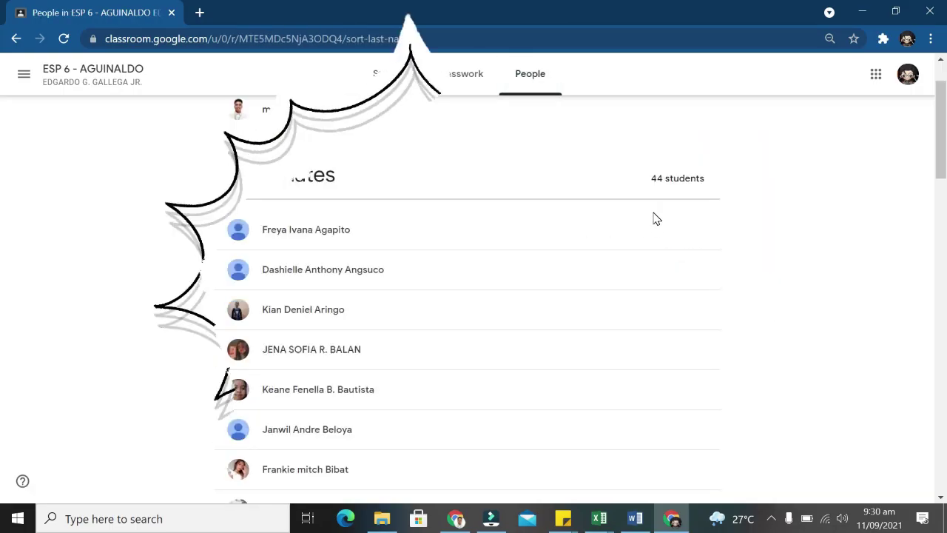
pyautogui.scroll(10, 656, 217)
pyautogui.scroll(5, 397, 271)
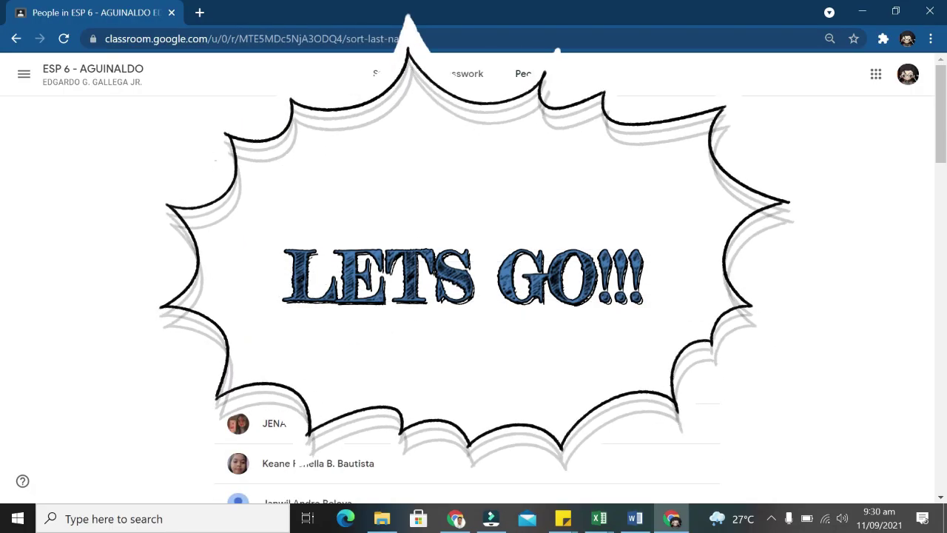
pyautogui.scroll(-1, 428, 252)
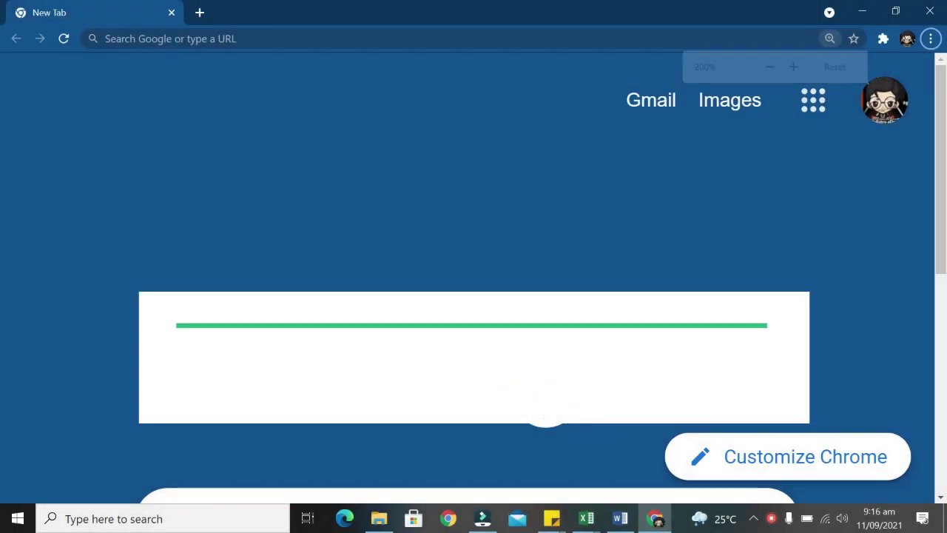
# Go to classroom.google.com from the Chrome address bar.
pyautogui.click(172, 34)
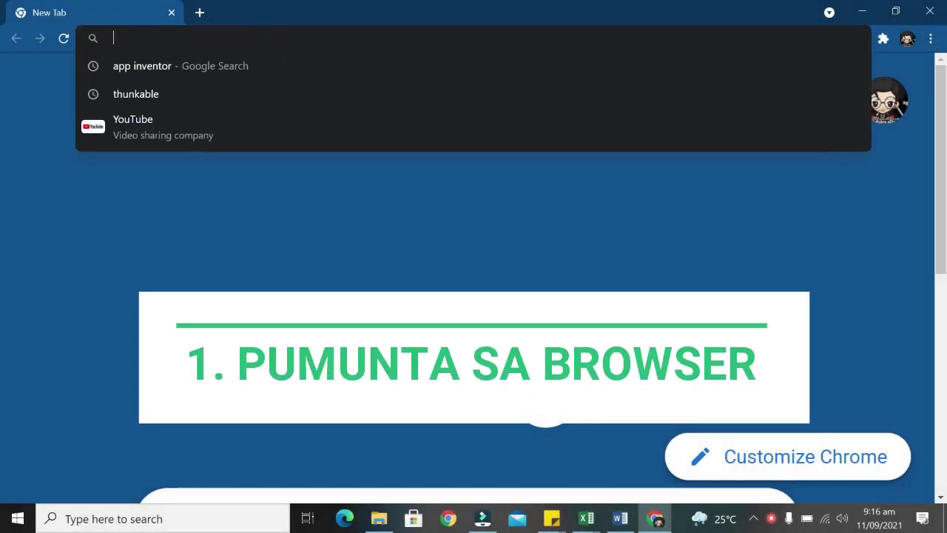
pyautogui.click(329, 196)
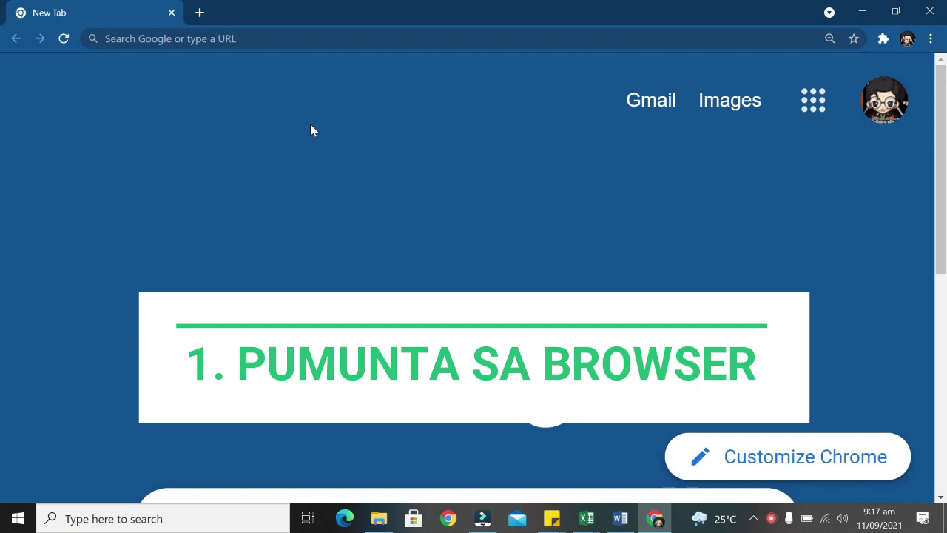
pyautogui.scroll(-3, 309, 123)
pyautogui.scroll(4, 299, 107)
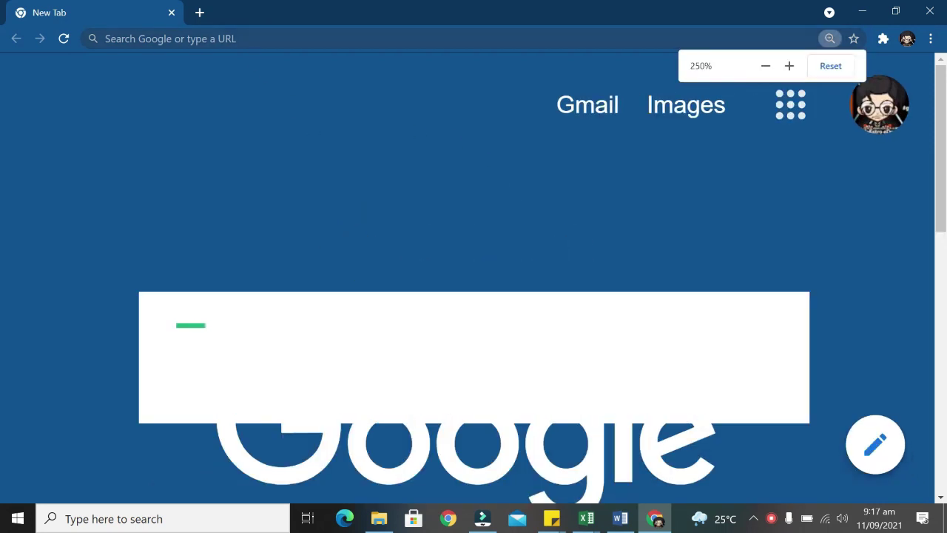
pyautogui.click(254, 38)
pyautogui.write('classr')
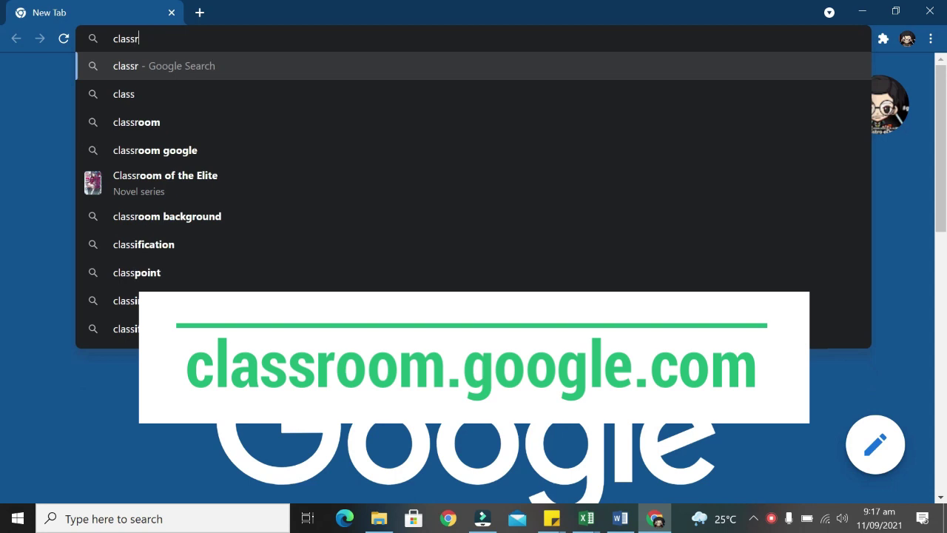
pyautogui.write('oom.google')
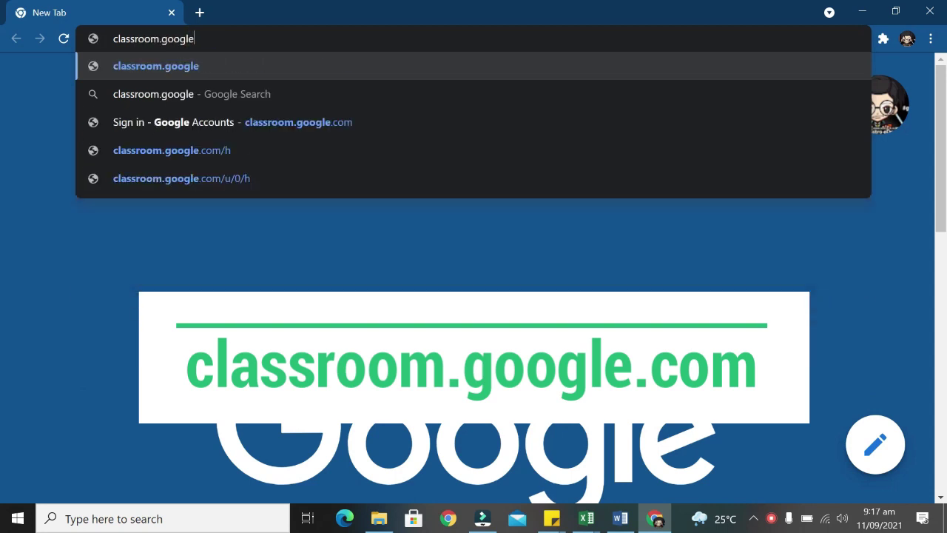
pyautogui.write('.com')
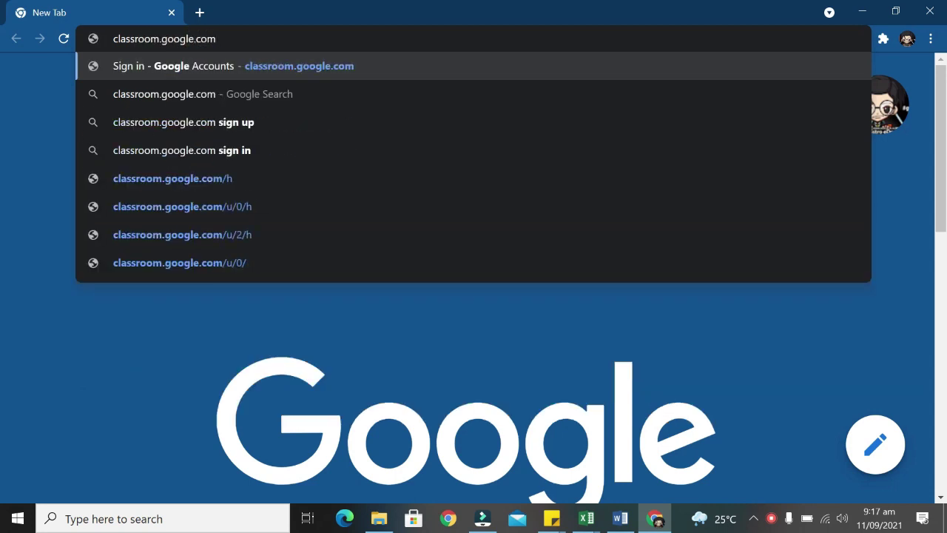
pyautogui.press('Return')
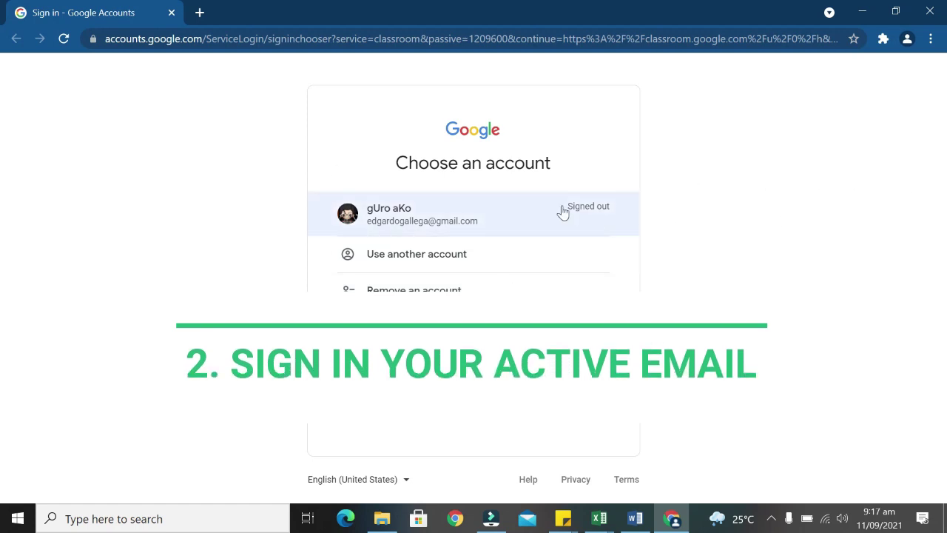
# Choose the saved Google account and submit its password, retrying after the first wrong entry.
pyautogui.click(437, 218)
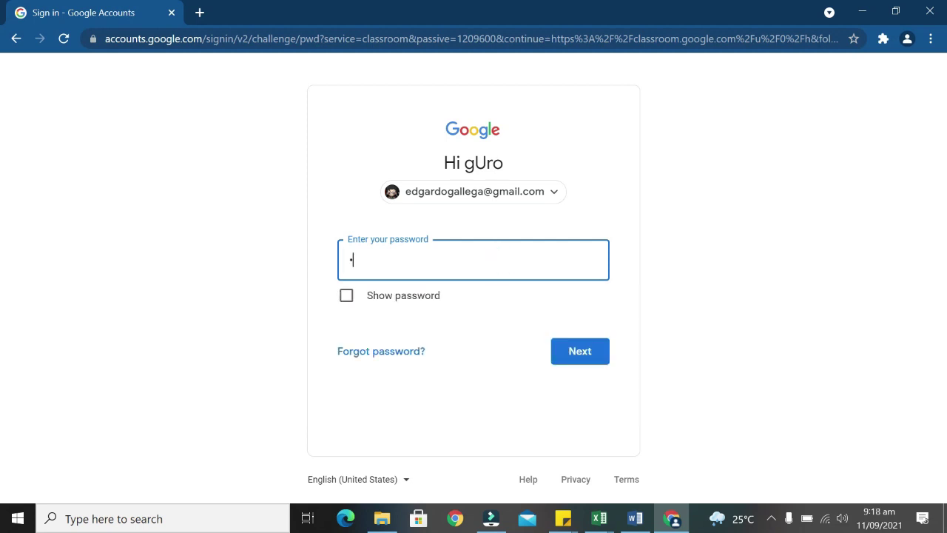
pyautogui.press('Return')
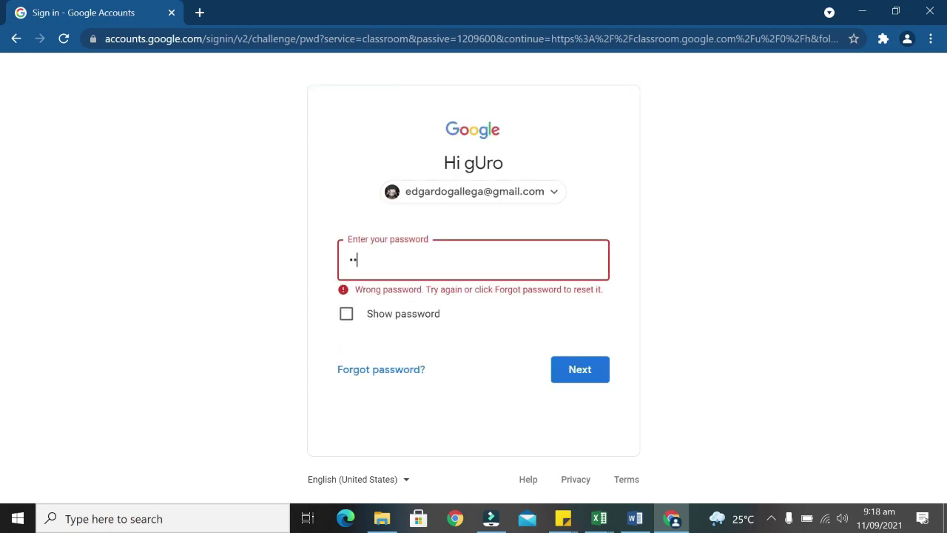
pyautogui.press('Return')
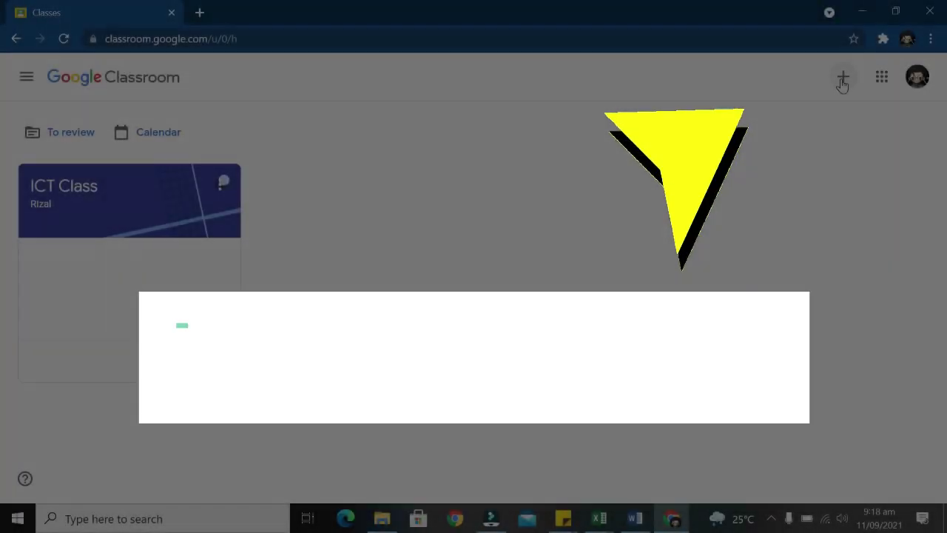
# Bring up the + menu with Join class and Create class, zooming the page to 125%.
pyautogui.click(841, 80)
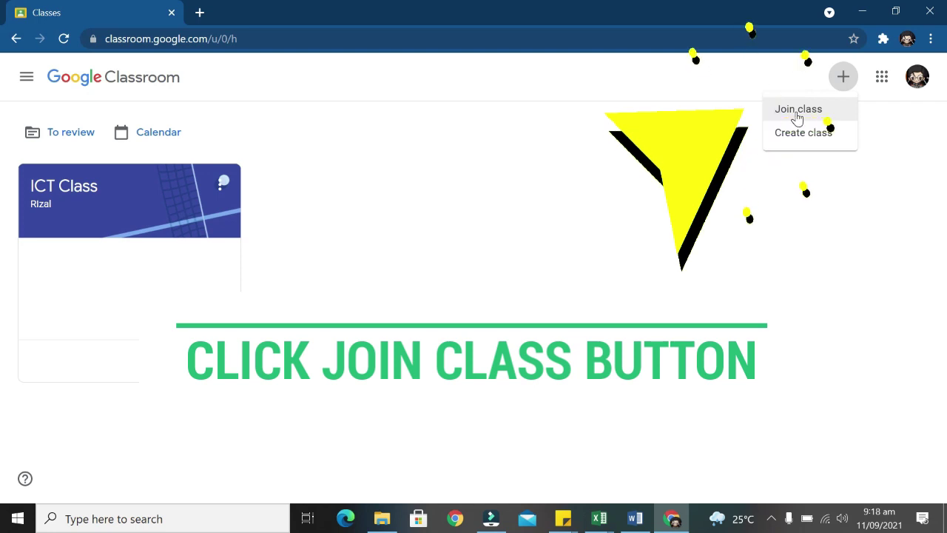
pyautogui.hotkey('ctrl', '+')
pyautogui.hotkey('ctrl', '+')
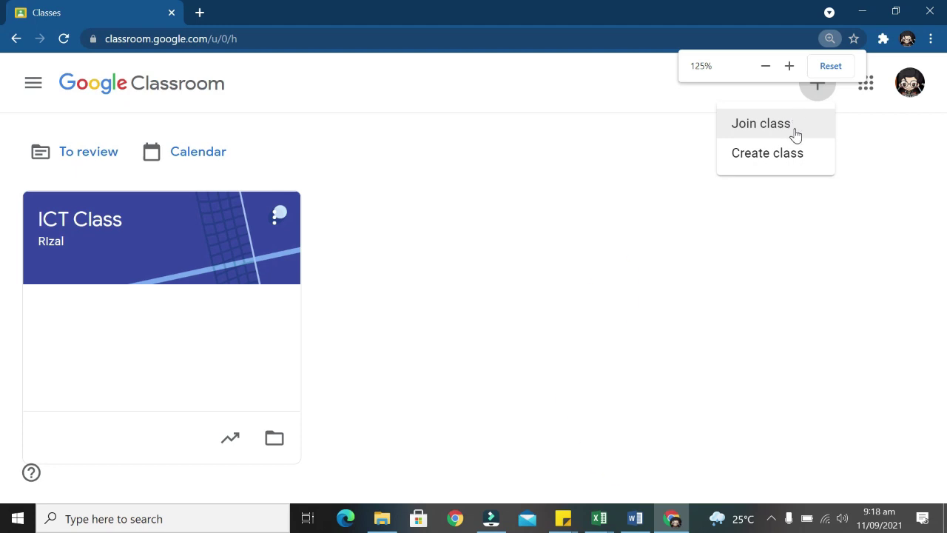
# Choose Join class, enter the teacher's class code and submit it, zooming the page to 150%.
pyautogui.click(795, 134)
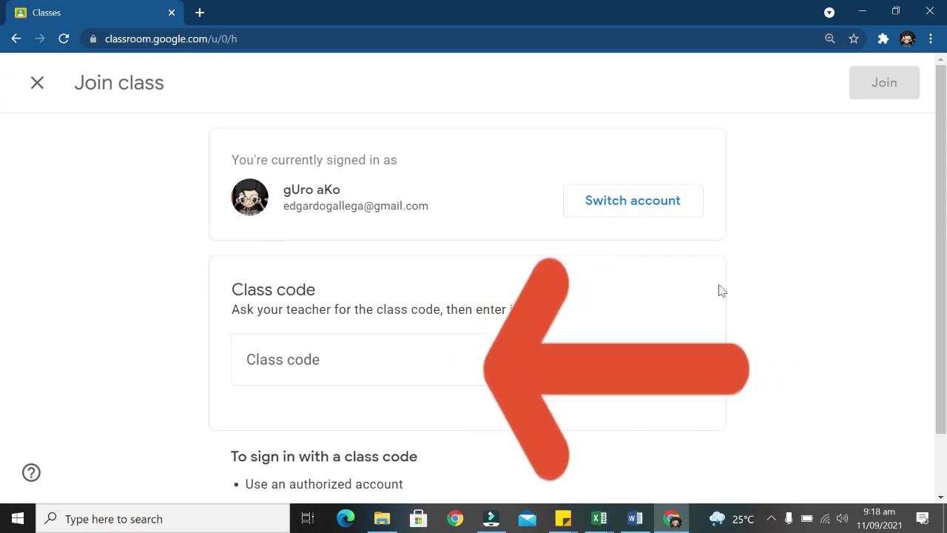
pyautogui.scroll(-1, 718, 293)
pyautogui.click(360, 289)
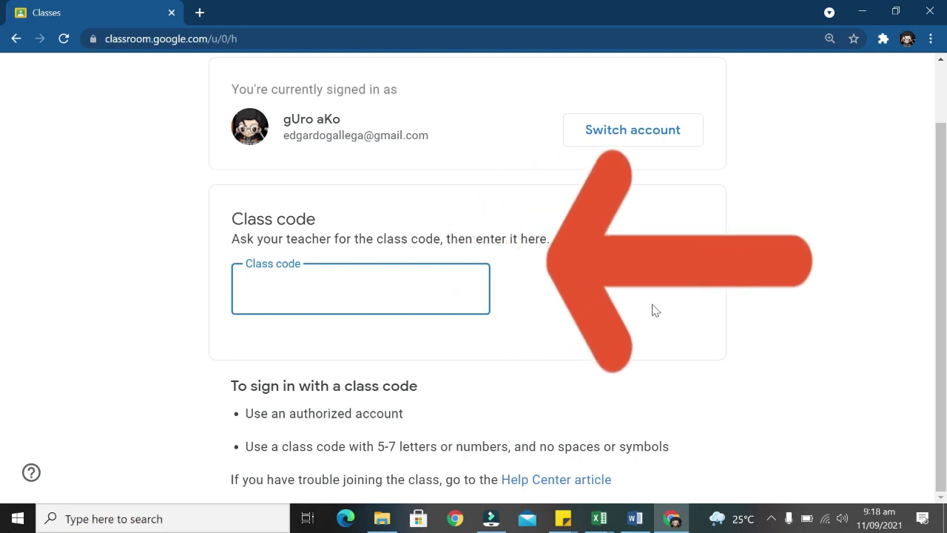
pyautogui.click(719, 313)
pyautogui.click(296, 308)
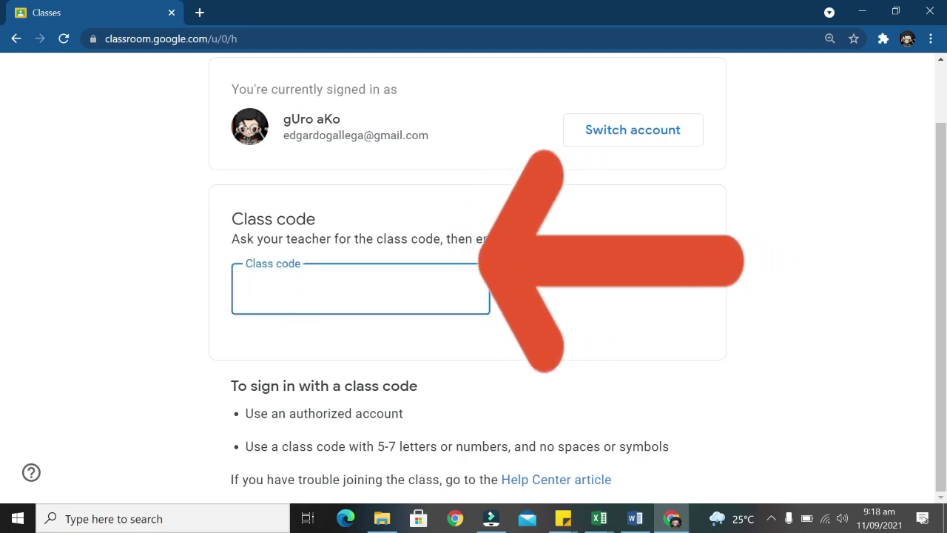
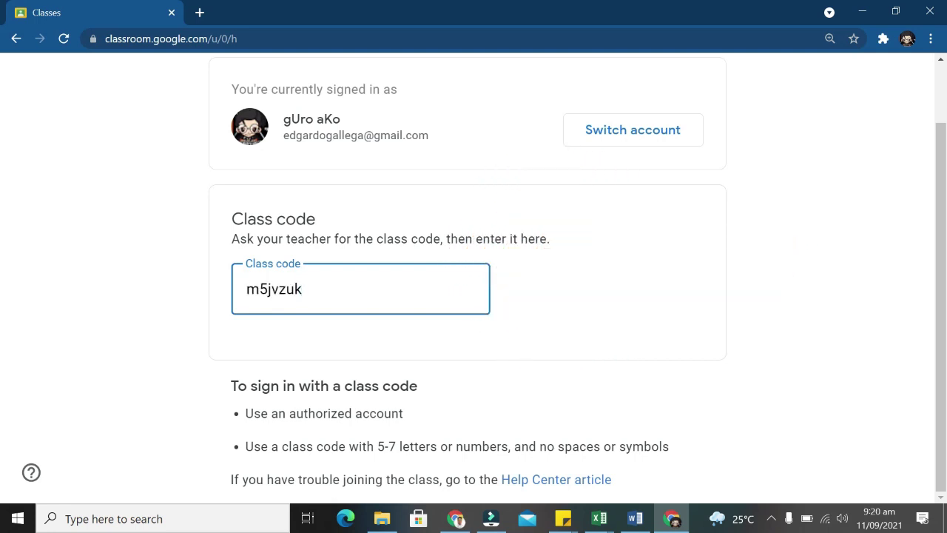
pyautogui.hotkey('ctrl', '-')
pyautogui.hotkey('ctrl', '-')
pyautogui.hotkey('ctrl', '-')
pyautogui.hotkey('ctrl', '-')
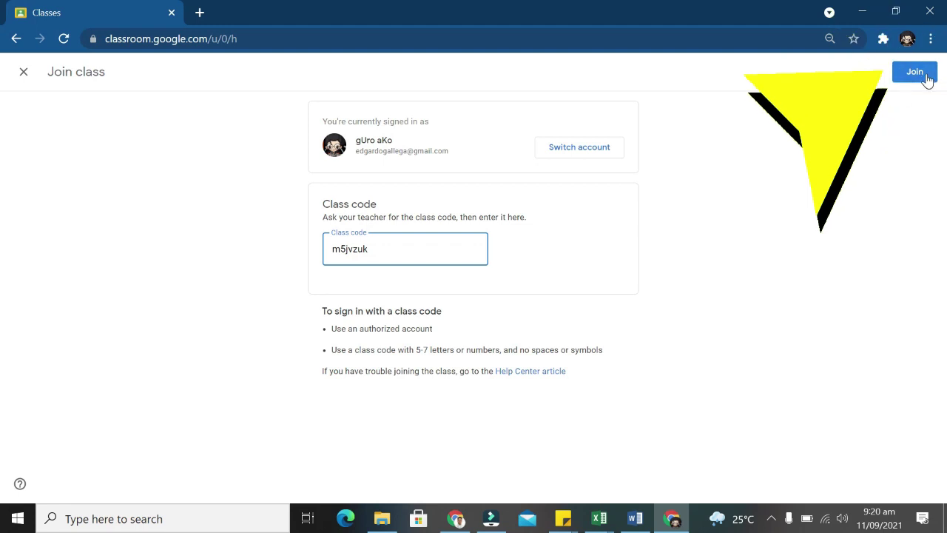
pyautogui.hotkey('ctrl', '+')
pyautogui.hotkey('ctrl', '+')
pyautogui.hotkey('ctrl', '+')
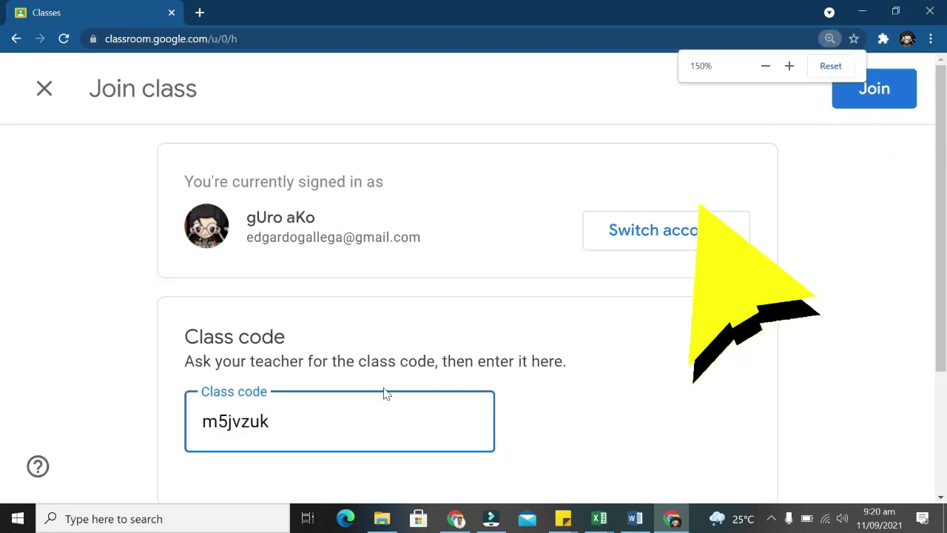
pyautogui.click(886, 90)
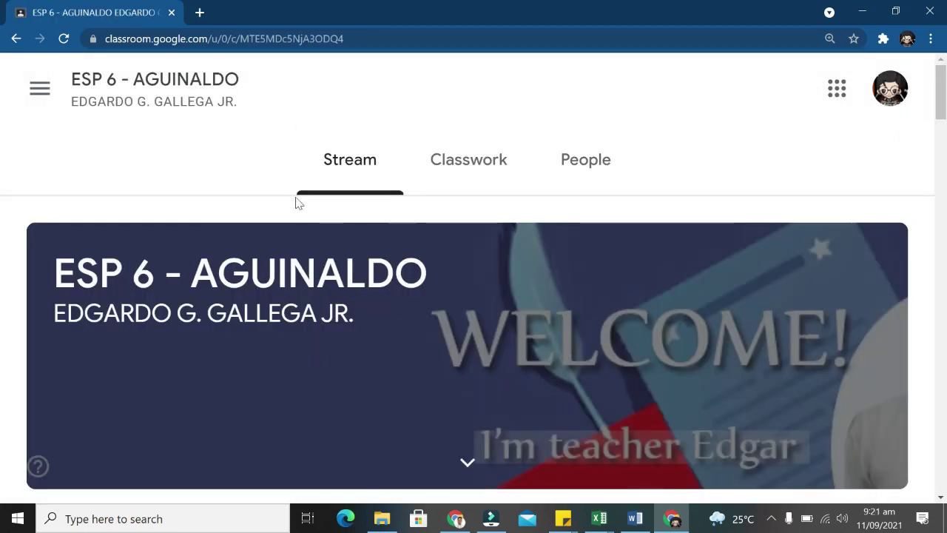
# Zoom the ESP 6 - AGUINALDO Stream out and scroll through its posts, including Quarter 4 Week 3 Task.
pyautogui.hotkey('ctrl', '-')
pyautogui.hotkey('ctrl', '-')
pyautogui.hotkey('ctrl', '-')
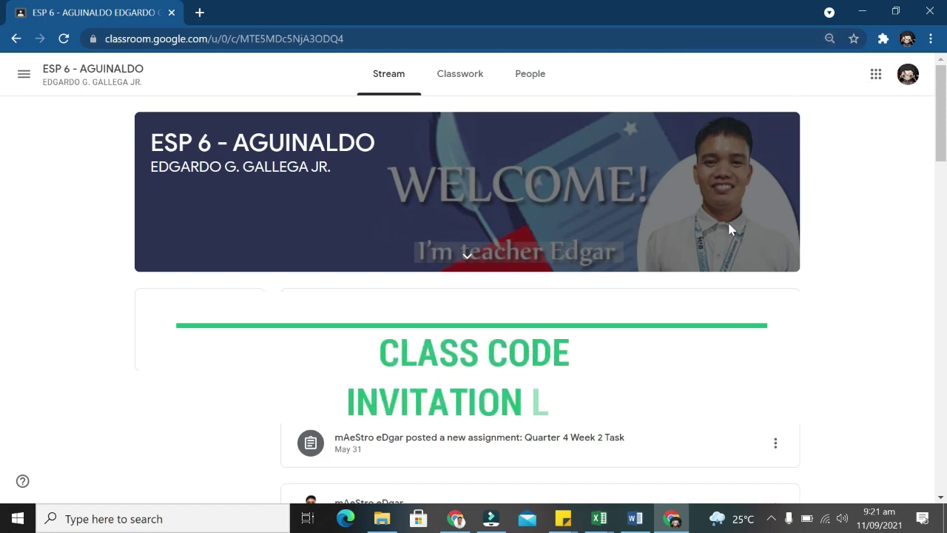
pyautogui.scroll(-10, 778, 269)
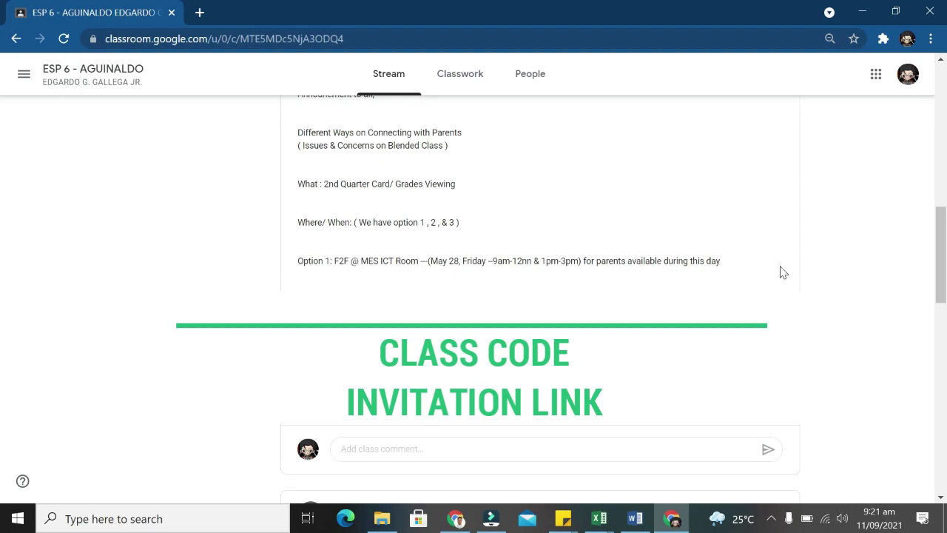
pyautogui.scroll(2, 781, 274)
pyautogui.scroll(-10, 781, 273)
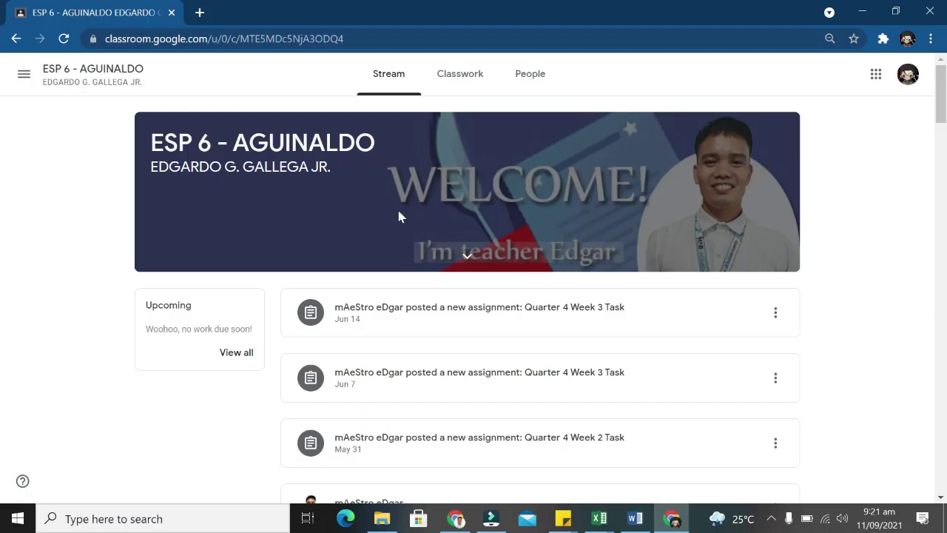
pyautogui.scroll(-2, 625, 244)
pyautogui.scroll(2, 637, 255)
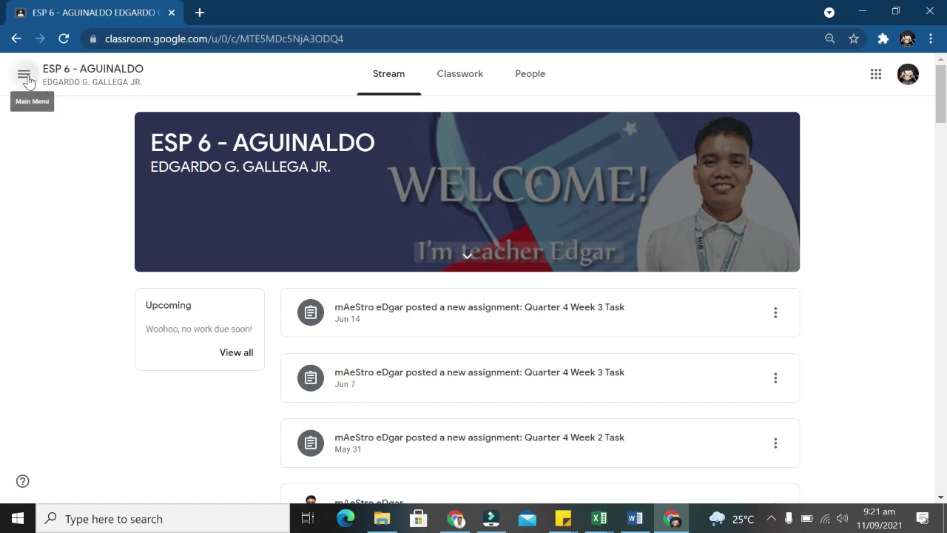
# Leave the class stream for the overview of all classes.
pyautogui.click(24, 75)
pyautogui.click(279, 74)
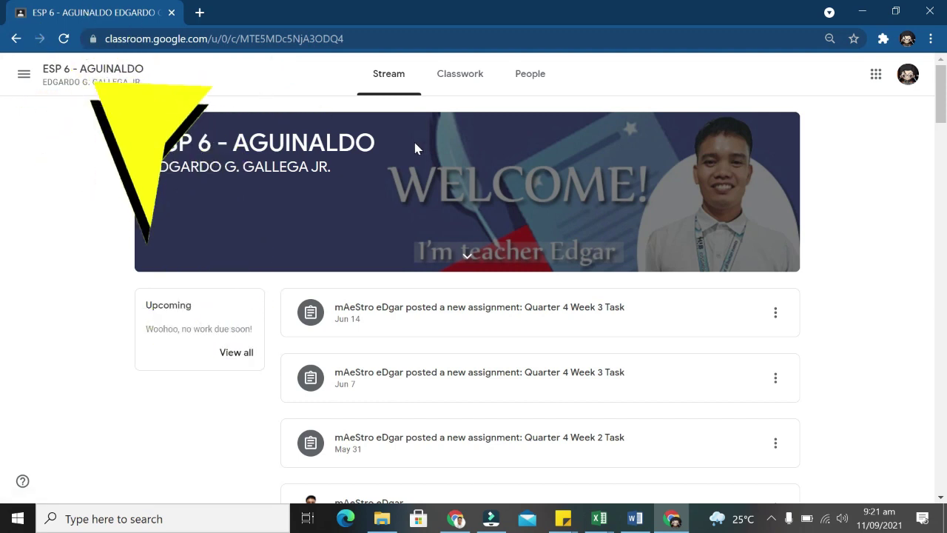
pyautogui.click(24, 74)
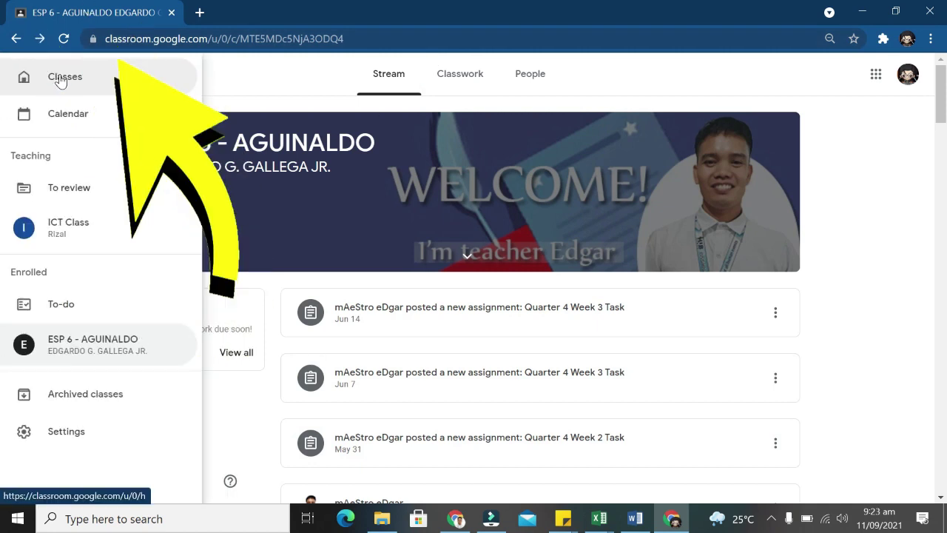
pyautogui.click(64, 78)
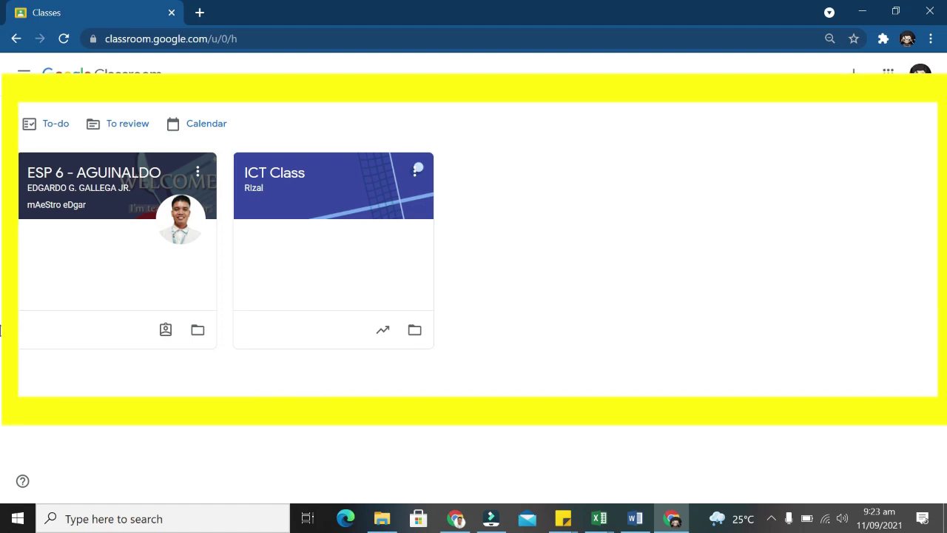
# Open the Calendar showing the Sep 5 – Sep 11, 2021 week for all classes.
pyautogui.click(23, 74)
pyautogui.click(47, 117)
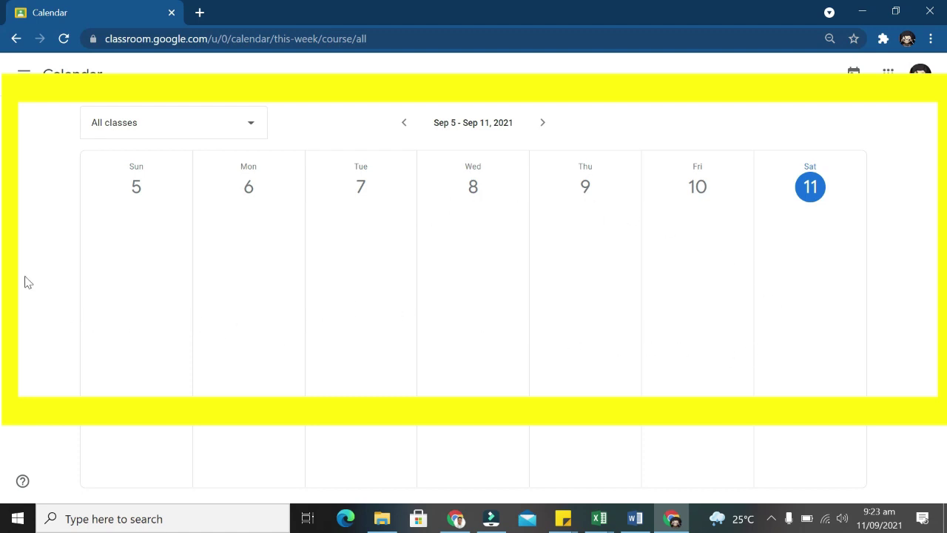
pyautogui.click(24, 74)
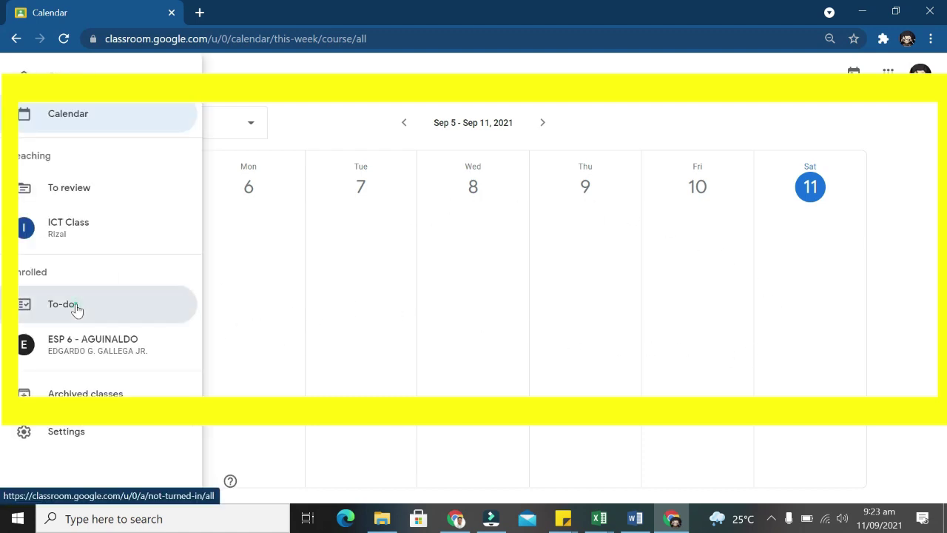
# Review the To-do list's assigned work and collapse the five-item No due date group.
pyautogui.click(76, 309)
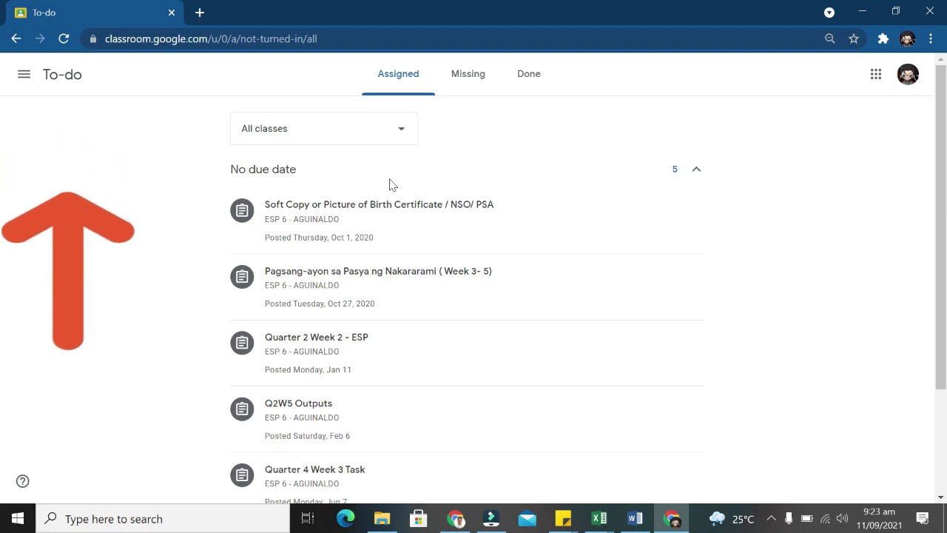
pyautogui.scroll(-2, 373, 318)
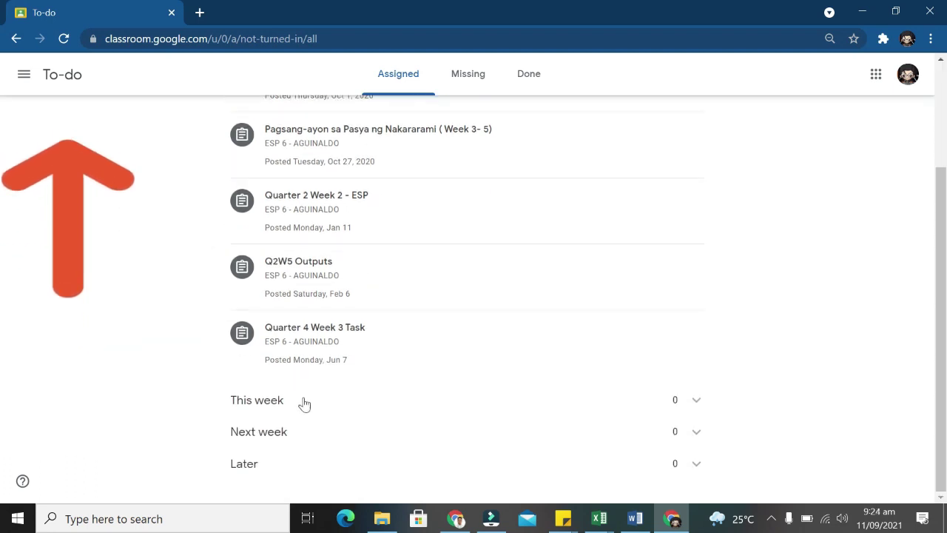
pyautogui.scroll(2, 641, 421)
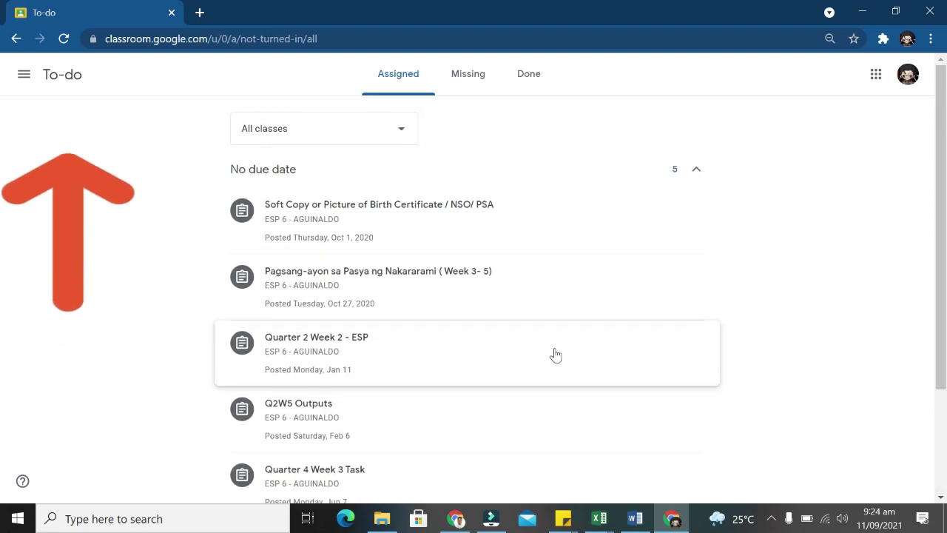
pyautogui.click(698, 172)
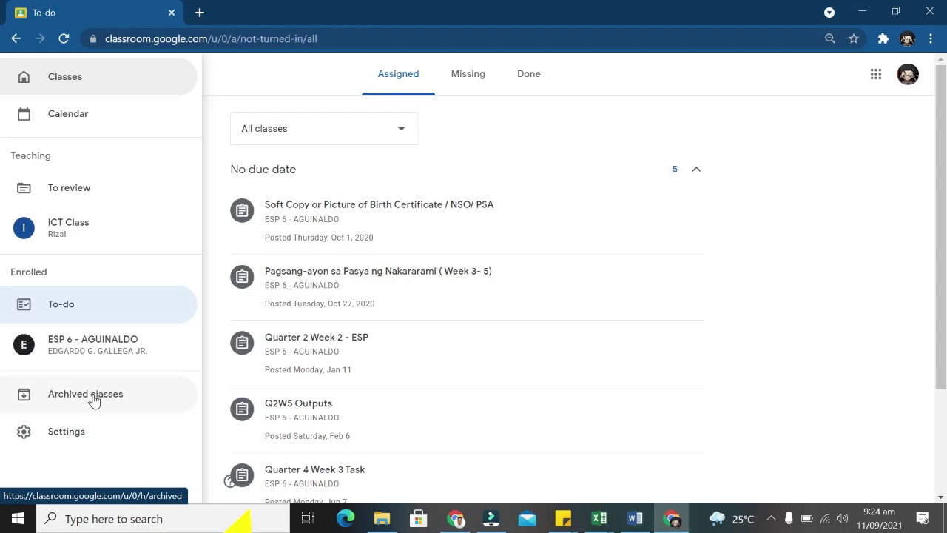
# View the archived classes with SCIENCE 3 - ONLINE, then go to Classroom Settings.
pyautogui.click(89, 396)
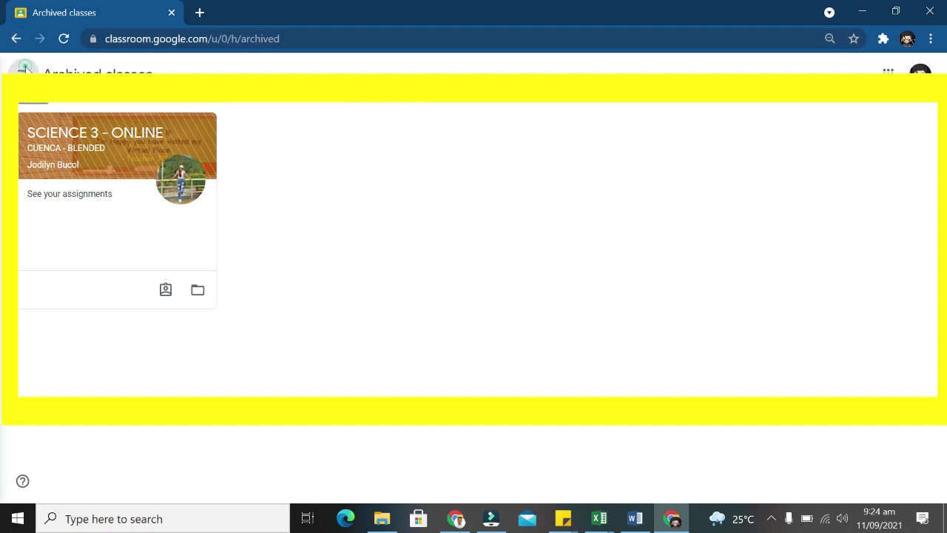
pyautogui.click(24, 68)
pyautogui.click(61, 431)
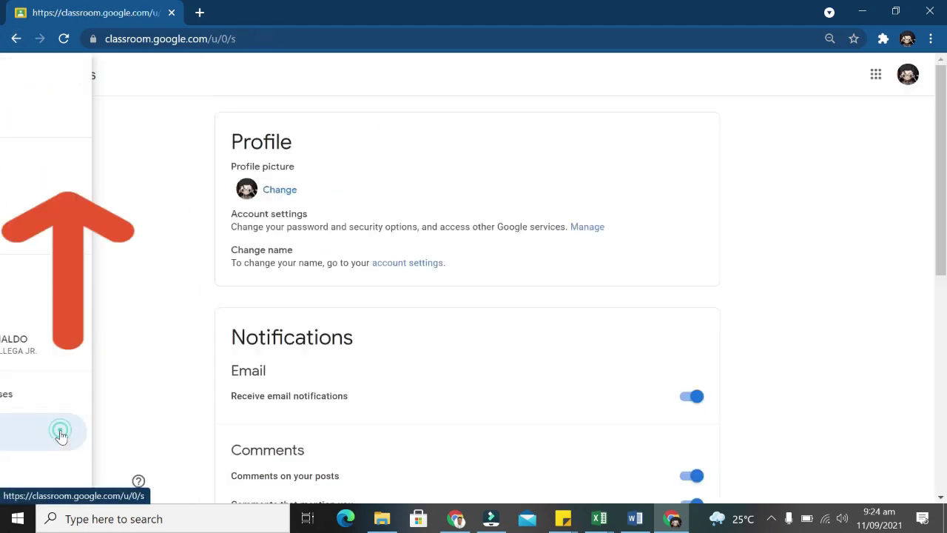
# Switch off every notification toggle, from comments on posts through co-teach invitations.
pyautogui.scroll(-6, 459, 277)
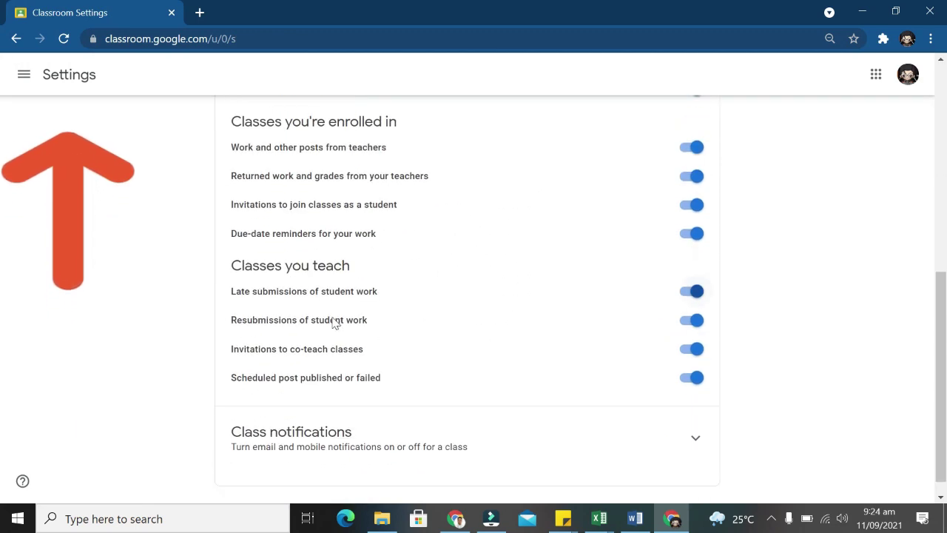
pyautogui.scroll(5, 540, 392)
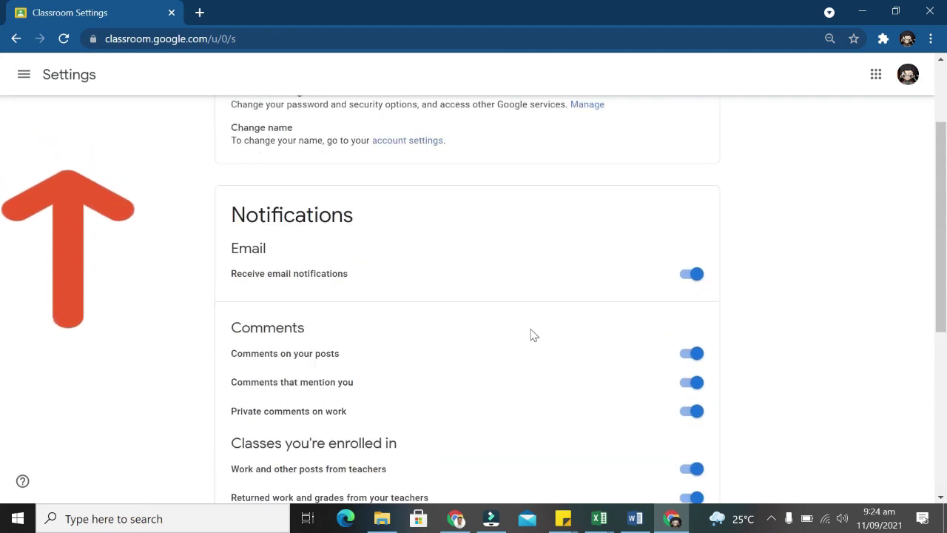
pyautogui.scroll(-1, 532, 332)
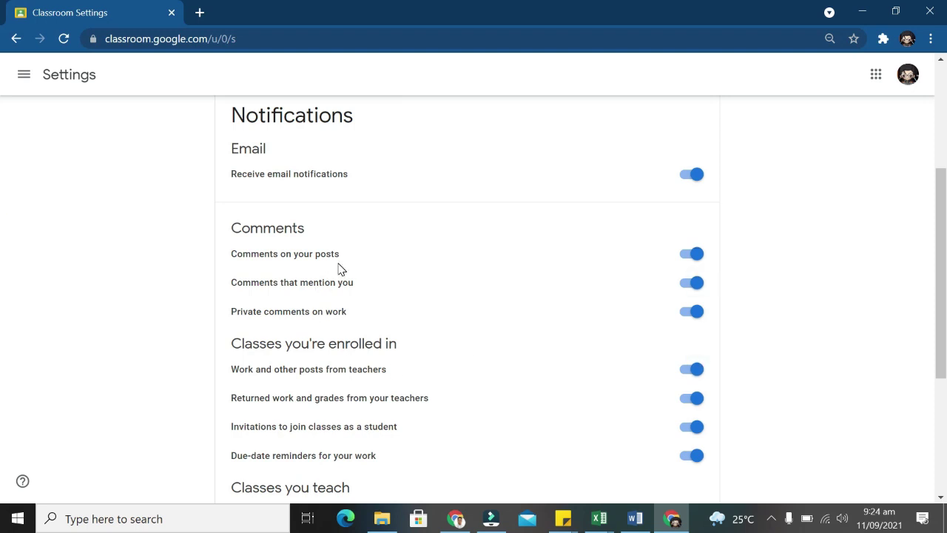
pyautogui.click(694, 255)
pyautogui.click(689, 284)
pyautogui.click(688, 312)
pyautogui.click(690, 372)
pyautogui.scroll(-2, 690, 248)
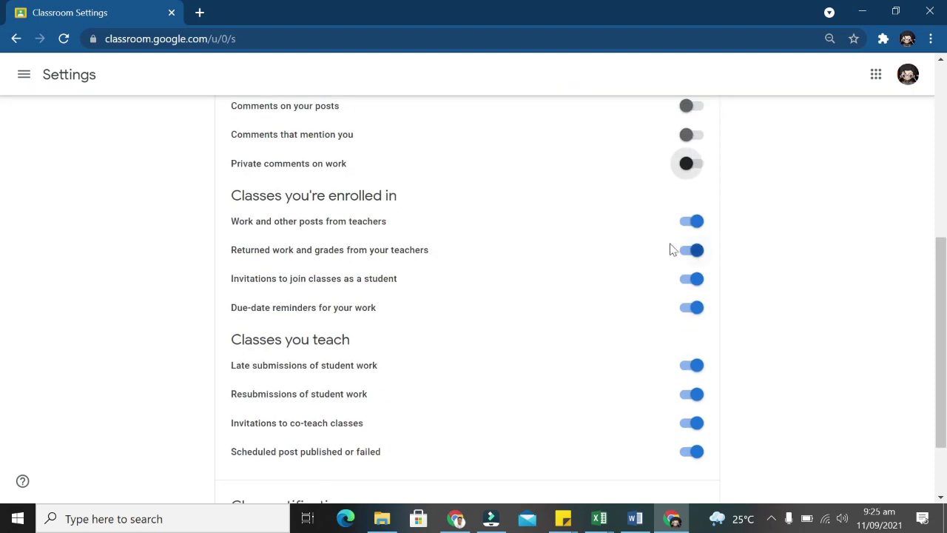
pyautogui.click(690, 278)
pyautogui.click(690, 307)
pyautogui.click(690, 365)
pyautogui.click(691, 394)
pyautogui.click(690, 422)
# Turn all the notification toggles back on so every alert stays enabled.
pyautogui.click(690, 422)
pyautogui.click(690, 393)
pyautogui.click(690, 365)
pyautogui.click(690, 307)
pyautogui.click(690, 278)
pyautogui.click(690, 249)
pyautogui.click(690, 221)
pyautogui.click(690, 163)
pyautogui.click(690, 134)
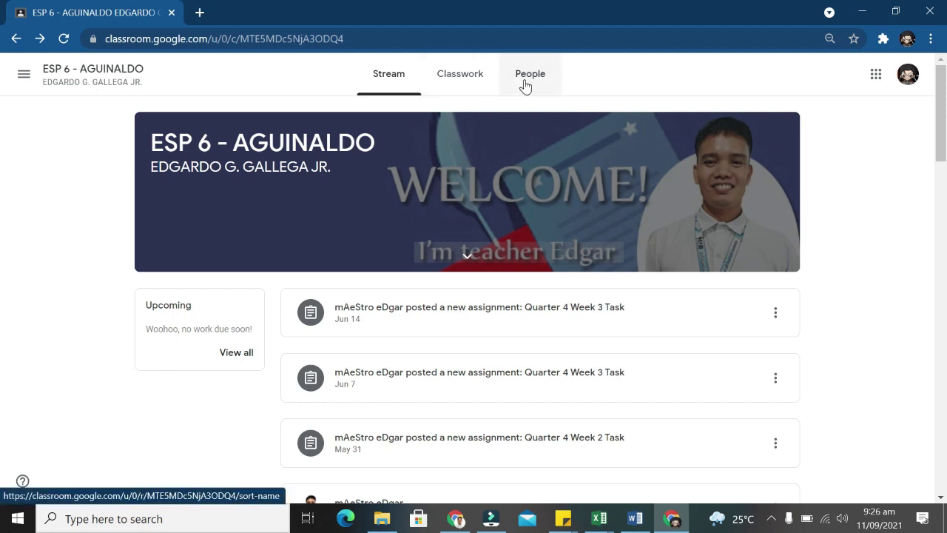
pyautogui.click(393, 79)
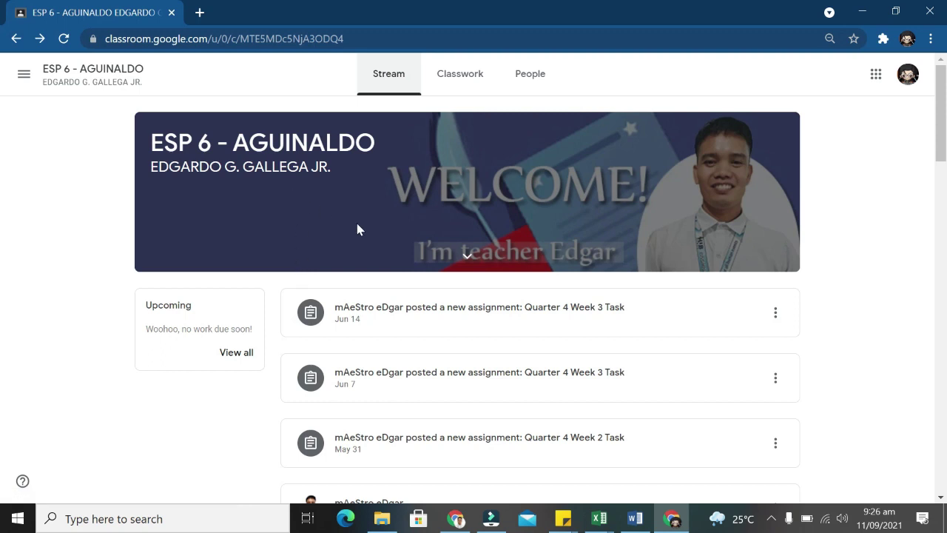
pyautogui.scroll(-1, 365, 260)
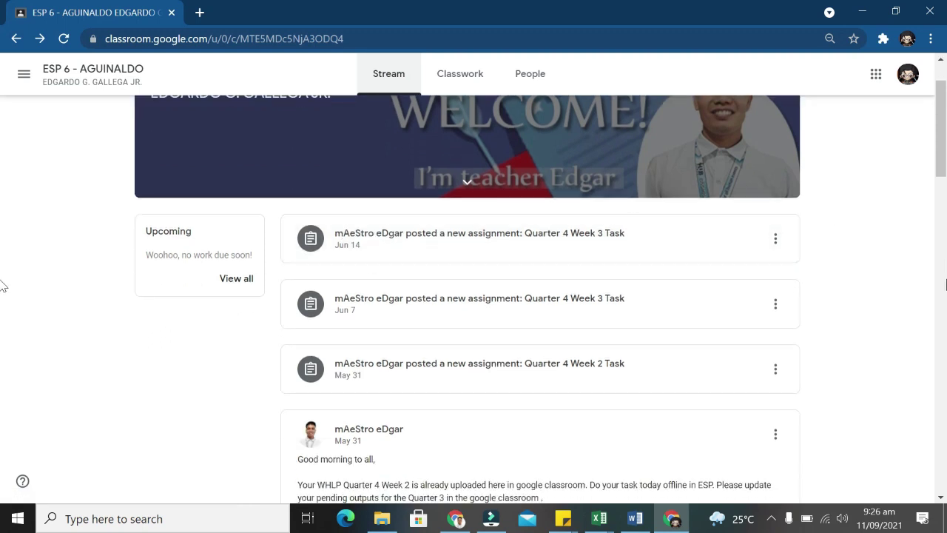
pyautogui.scroll(-2, 268, 243)
pyautogui.scroll(-2, 802, 233)
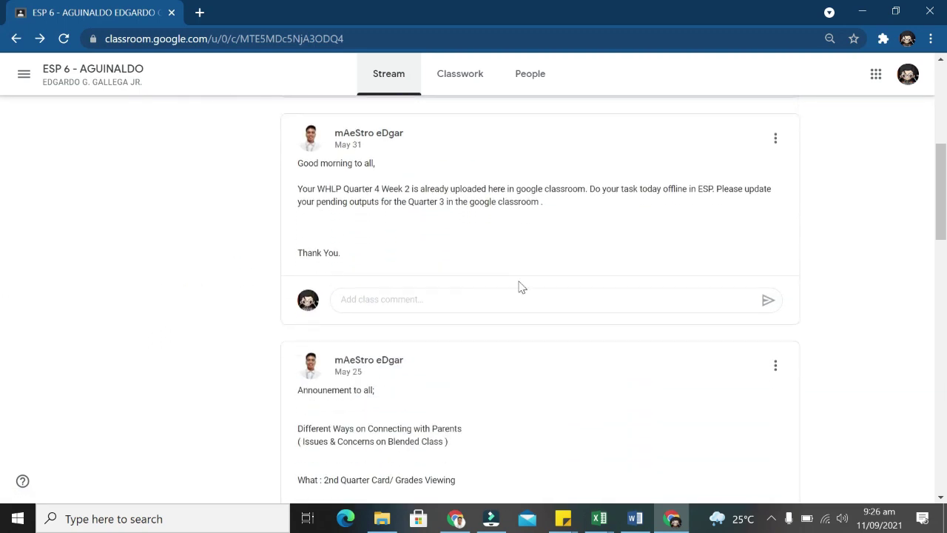
pyautogui.scroll(-5, 487, 290)
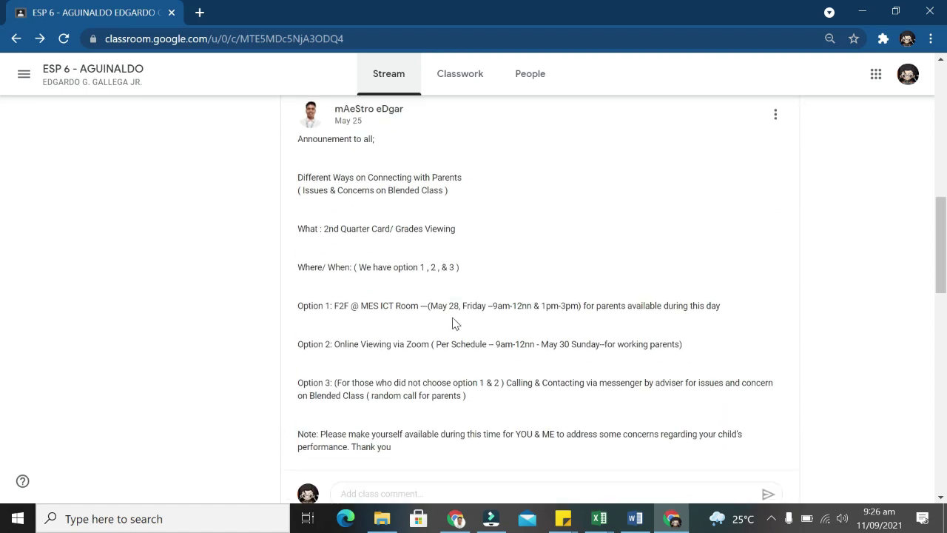
pyautogui.scroll(-3, 453, 328)
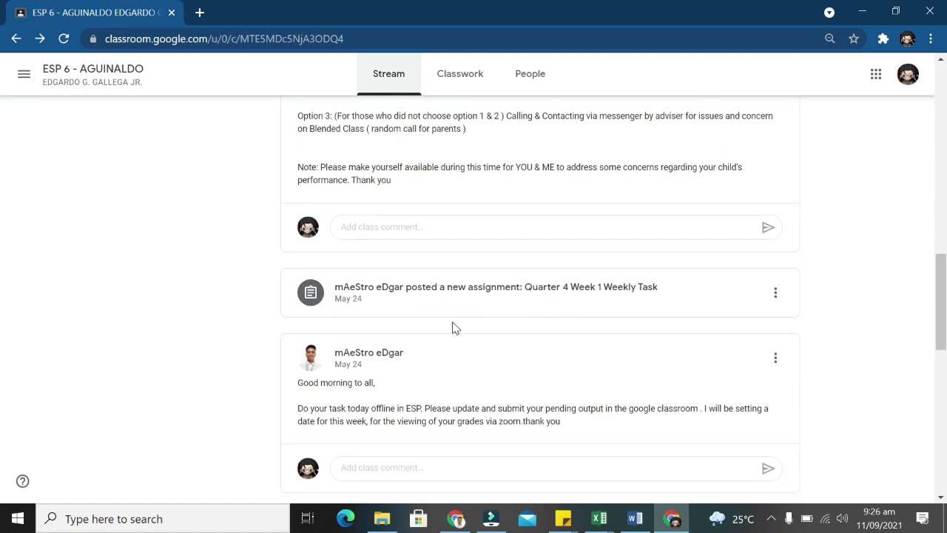
pyautogui.scroll(-4, 452, 327)
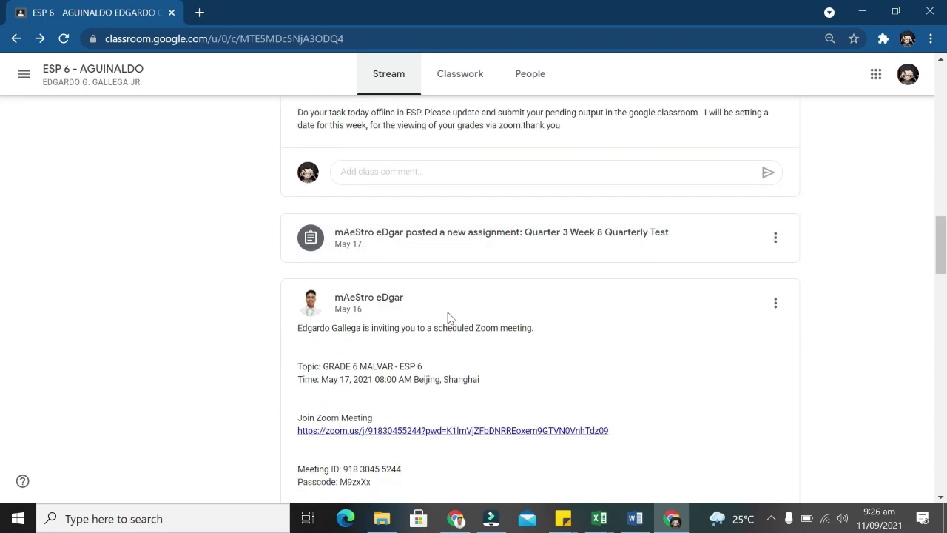
pyautogui.scroll(-3, 448, 313)
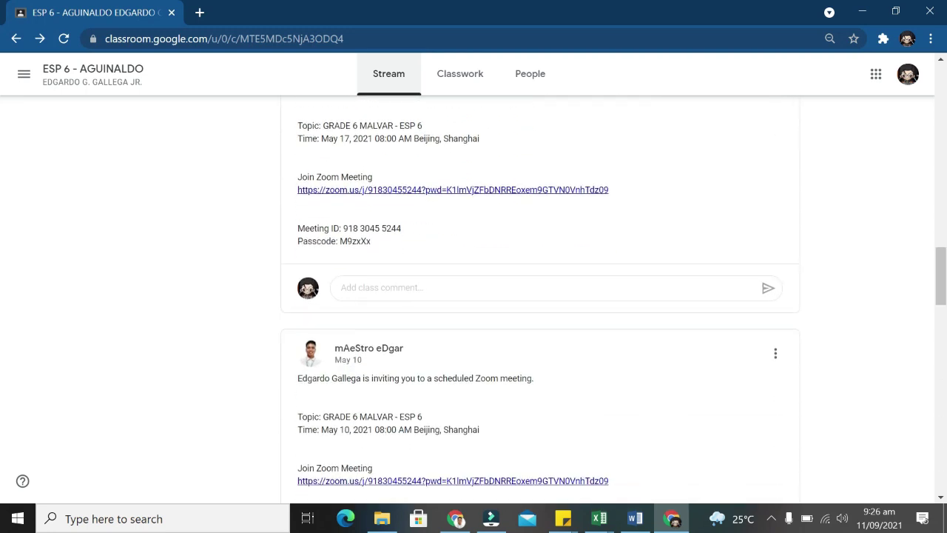
pyautogui.scroll(-5, 448, 314)
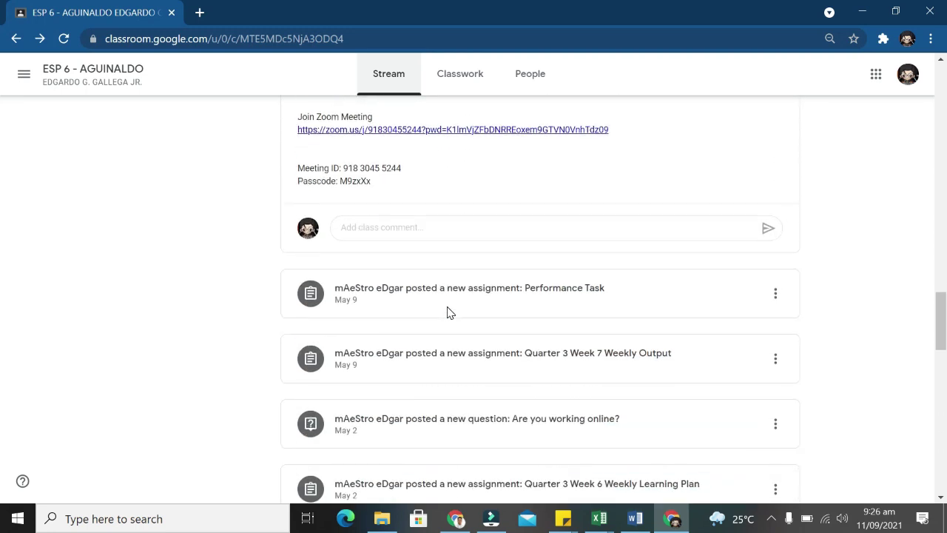
pyautogui.scroll(-4, 448, 312)
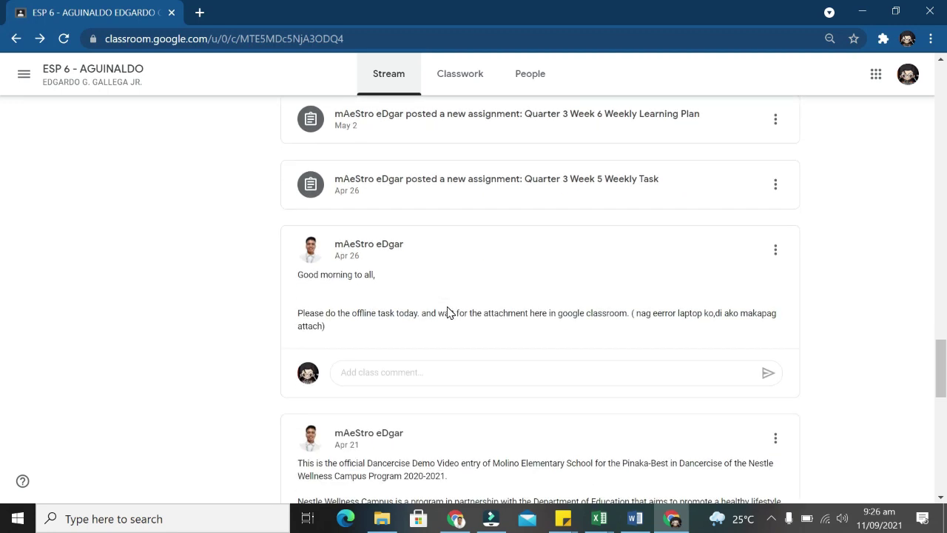
pyautogui.click(377, 370)
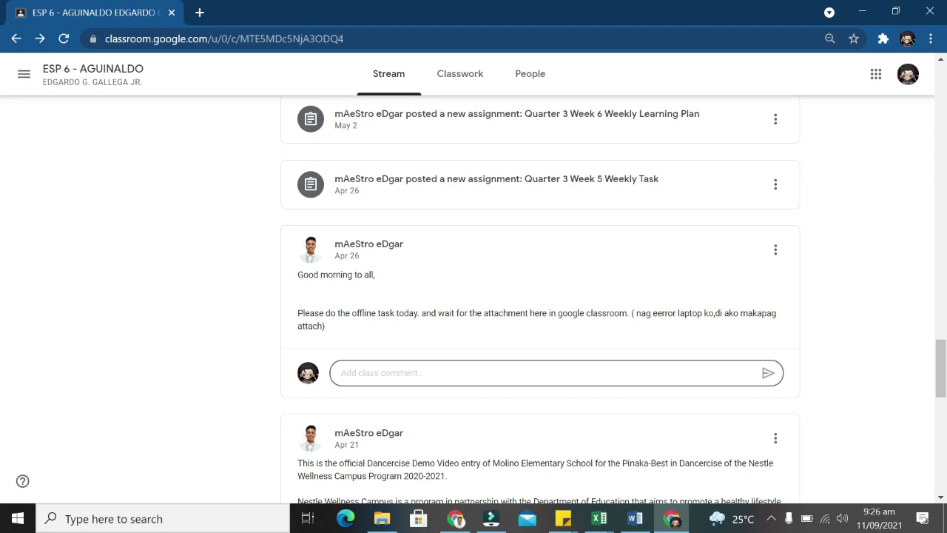
pyautogui.scroll(1, 399, 321)
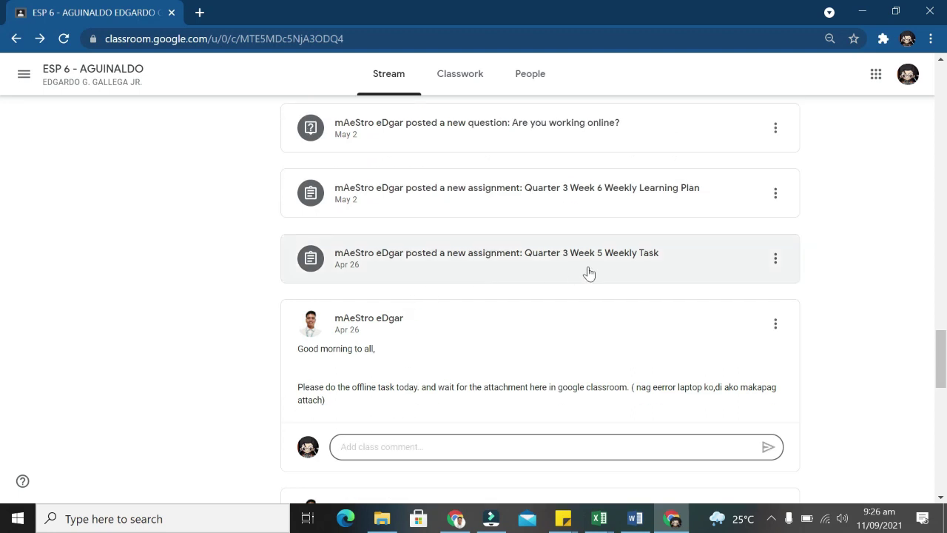
pyautogui.scroll(7, 390, 296)
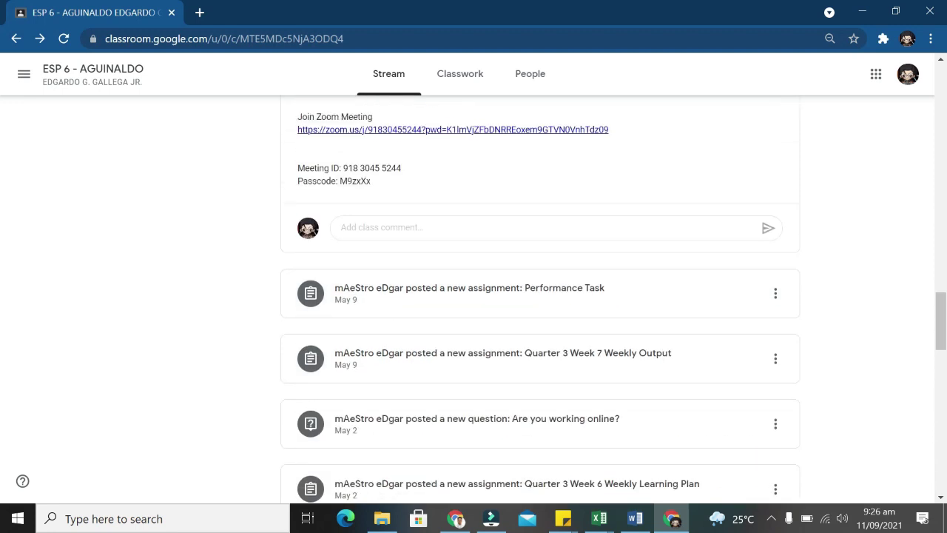
pyautogui.scroll(15, 533, 347)
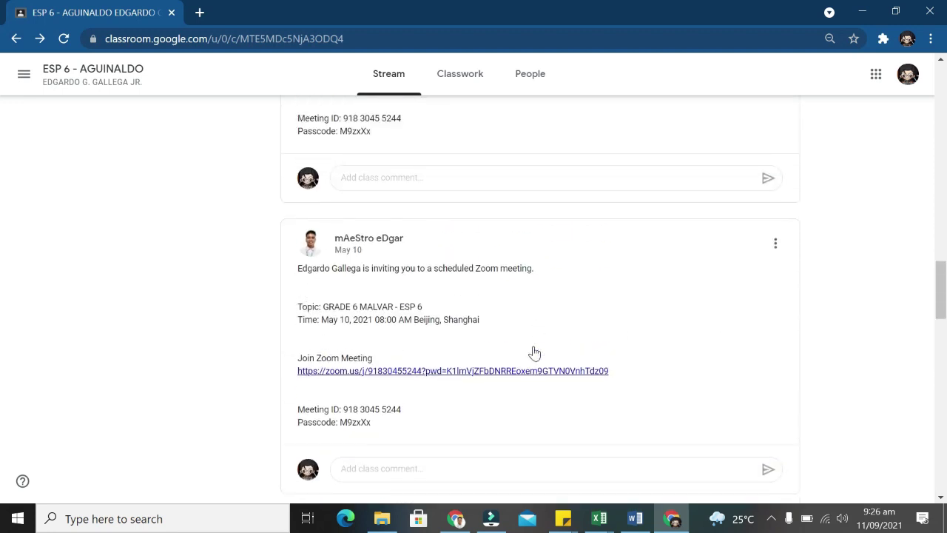
pyautogui.click(444, 76)
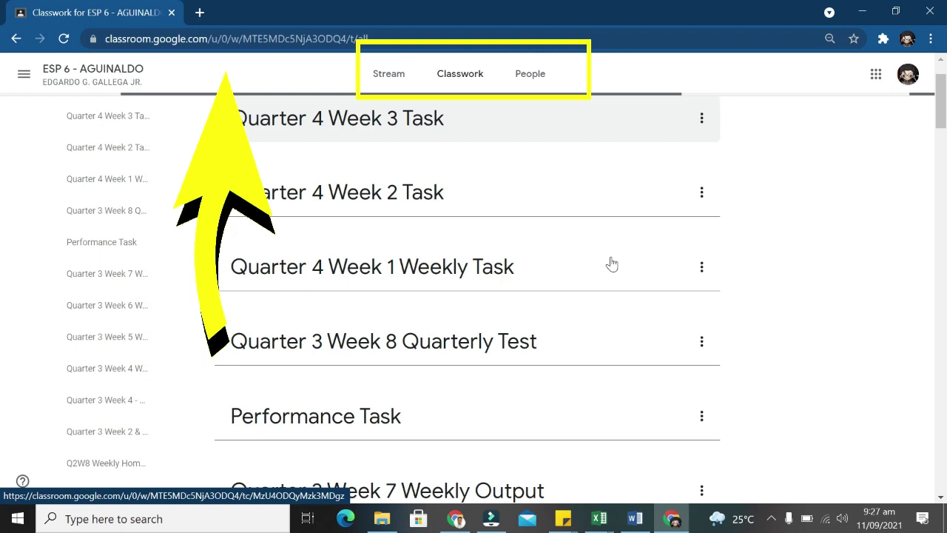
# Browse ESP 6 - AGUINALDO Classwork topics back to October 2020, past PAGPAPASYA and Worksheets for All Subject.
pyautogui.scroll(-2, 612, 259)
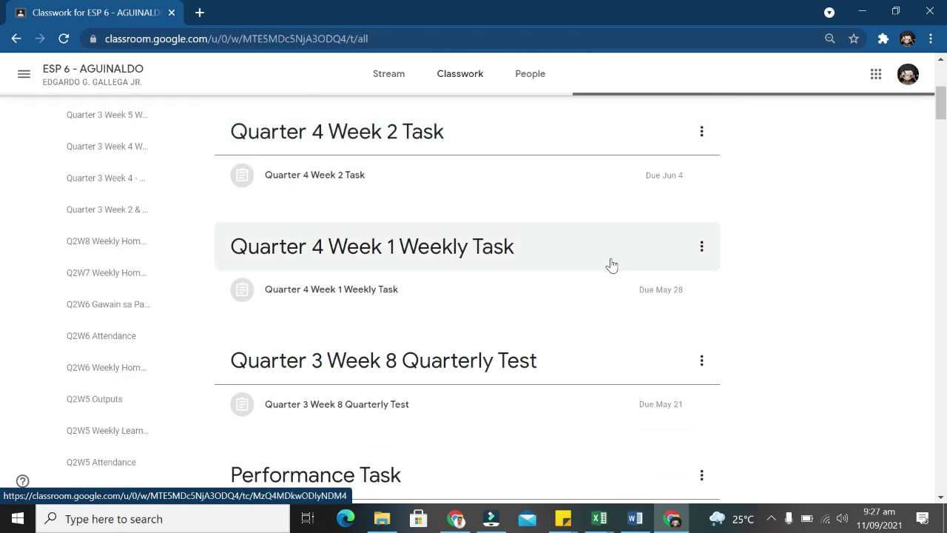
pyautogui.scroll(-1, 611, 264)
pyautogui.scroll(-1, 610, 268)
pyautogui.scroll(-2, 610, 269)
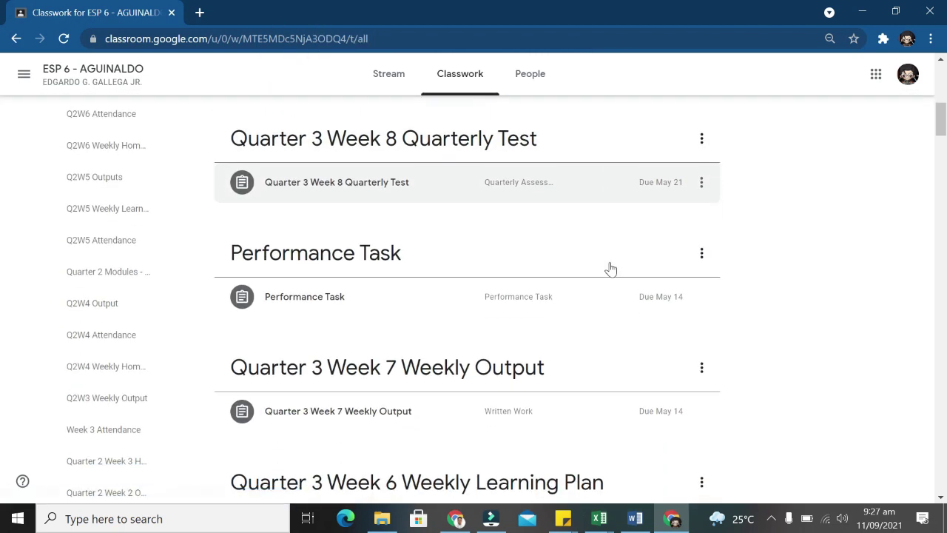
pyautogui.scroll(-1, 612, 268)
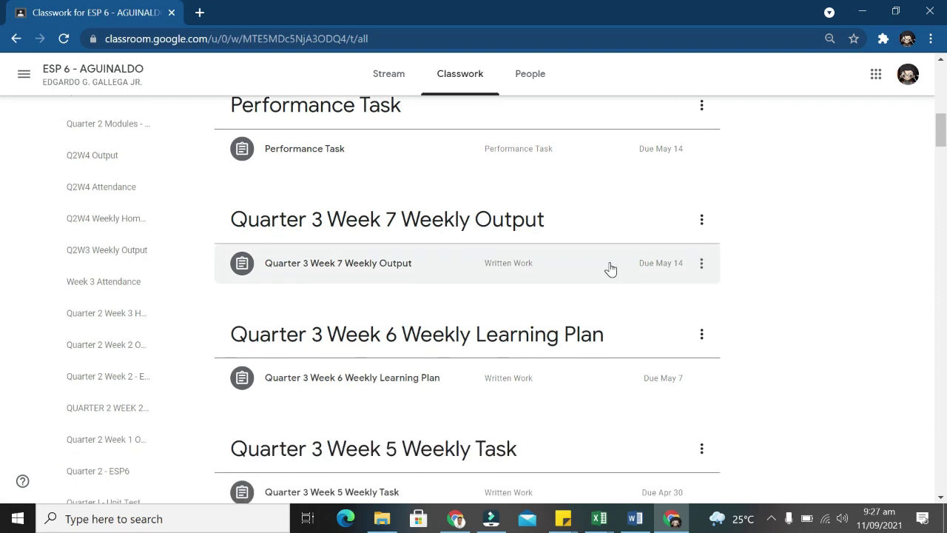
pyautogui.scroll(-2, 609, 267)
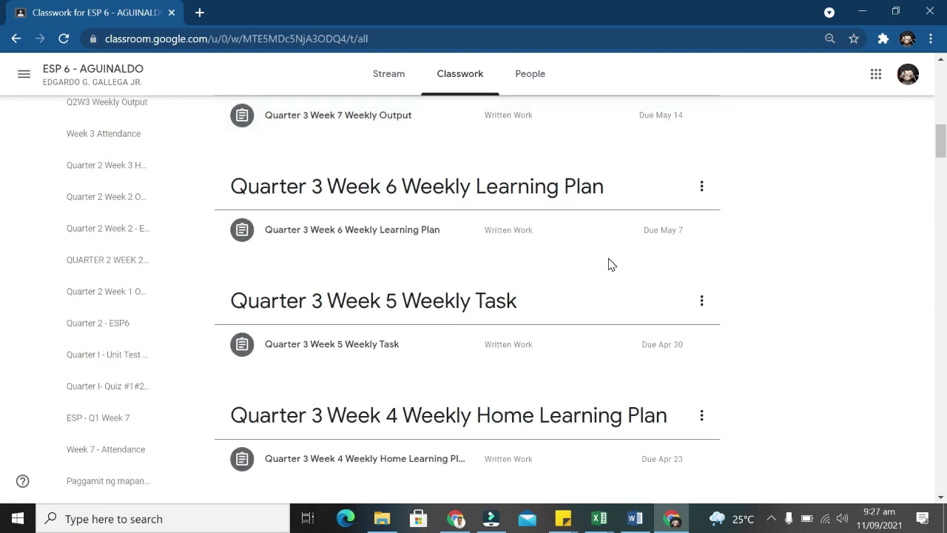
pyautogui.scroll(-2, 610, 264)
pyautogui.scroll(-2, 609, 265)
pyautogui.scroll(-1, 610, 262)
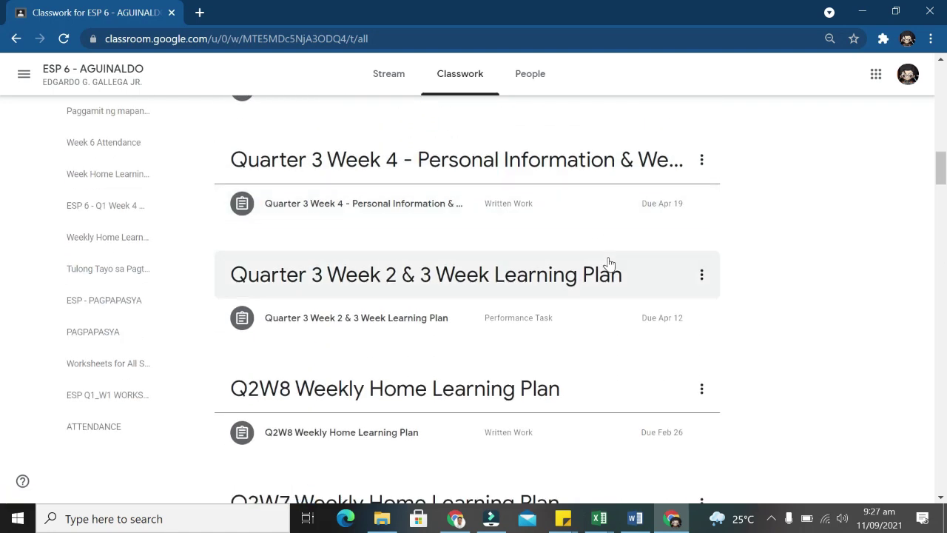
pyautogui.scroll(-3, 608, 260)
pyautogui.scroll(1, 608, 259)
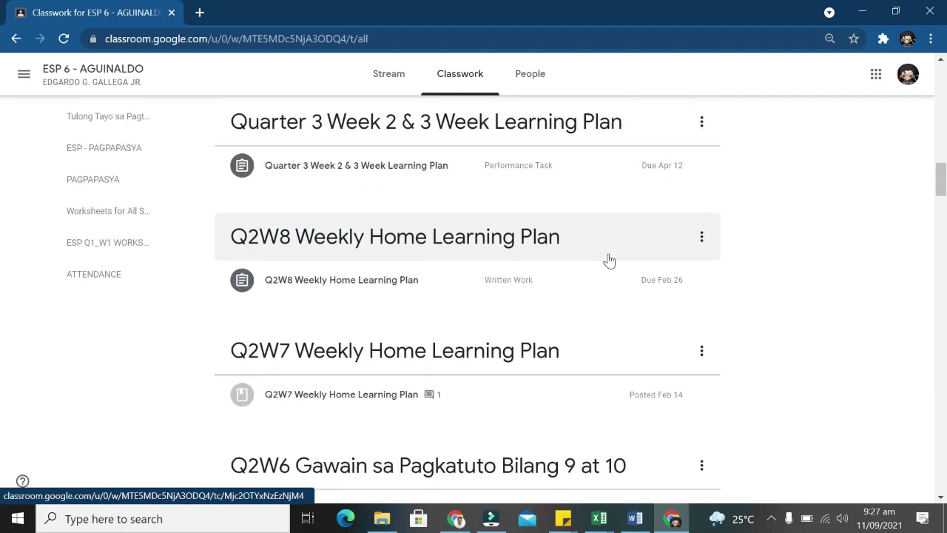
pyautogui.scroll(-5, 608, 258)
pyautogui.scroll(-18, 608, 256)
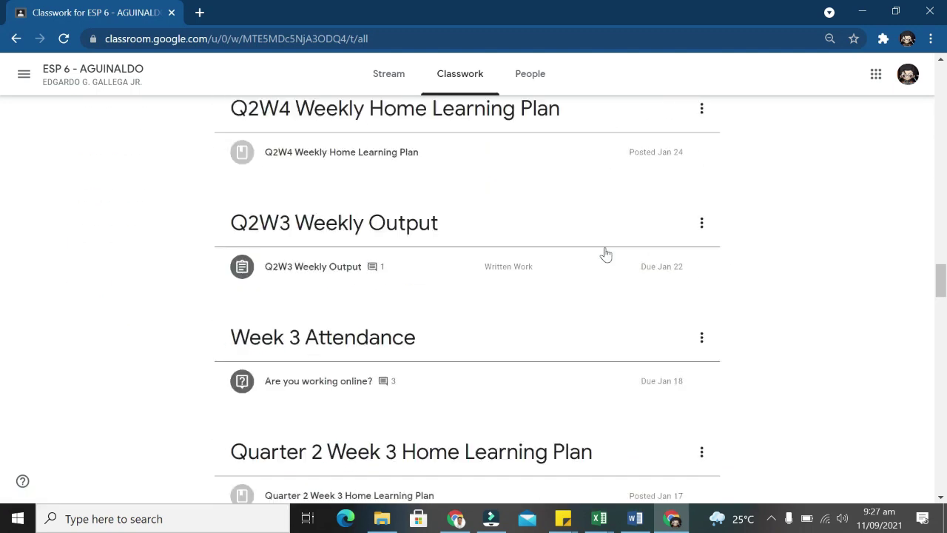
pyautogui.scroll(-20, 604, 252)
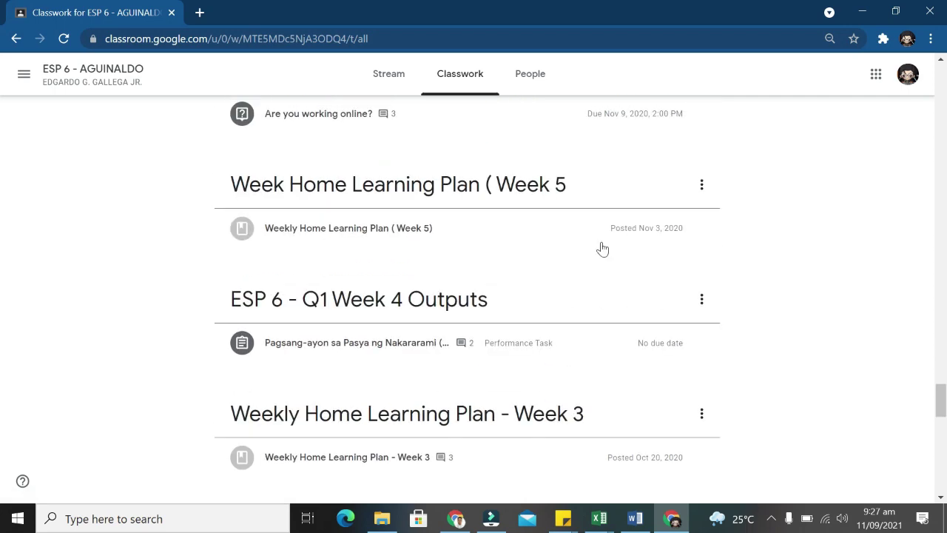
pyautogui.scroll(-9, 603, 243)
pyautogui.scroll(15, 604, 244)
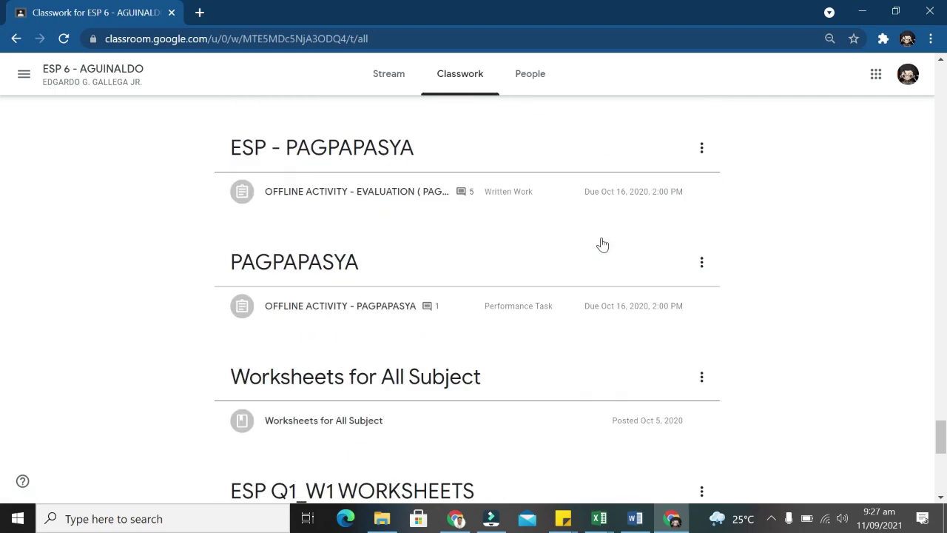
pyautogui.scroll(20, 603, 244)
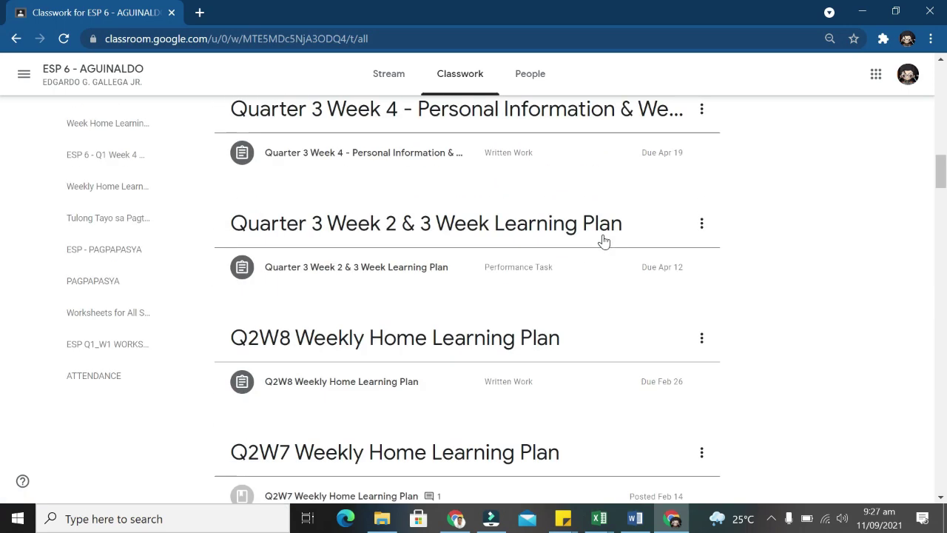
# Expand the Performance Task and Quarter 3 Week 8 Quarterly Test to check their status.
pyautogui.click(603, 295)
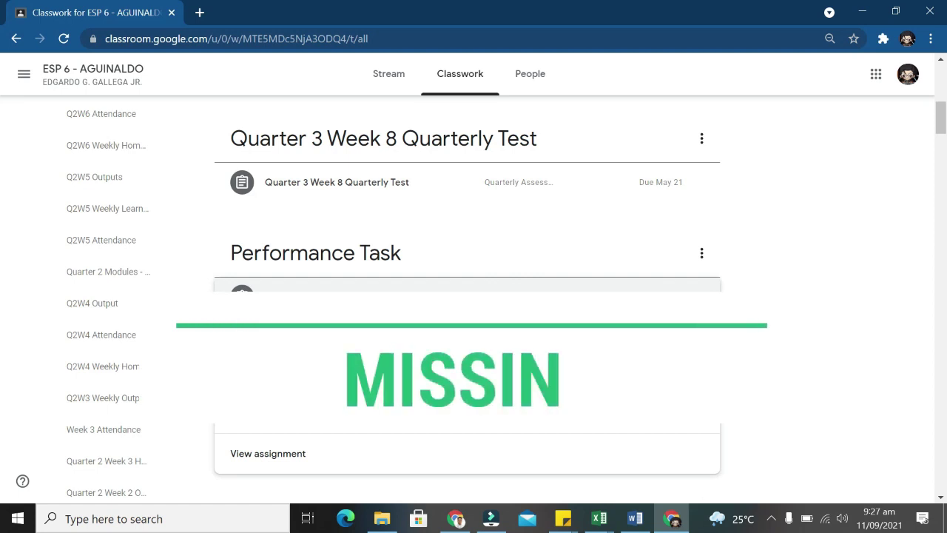
pyautogui.click(367, 191)
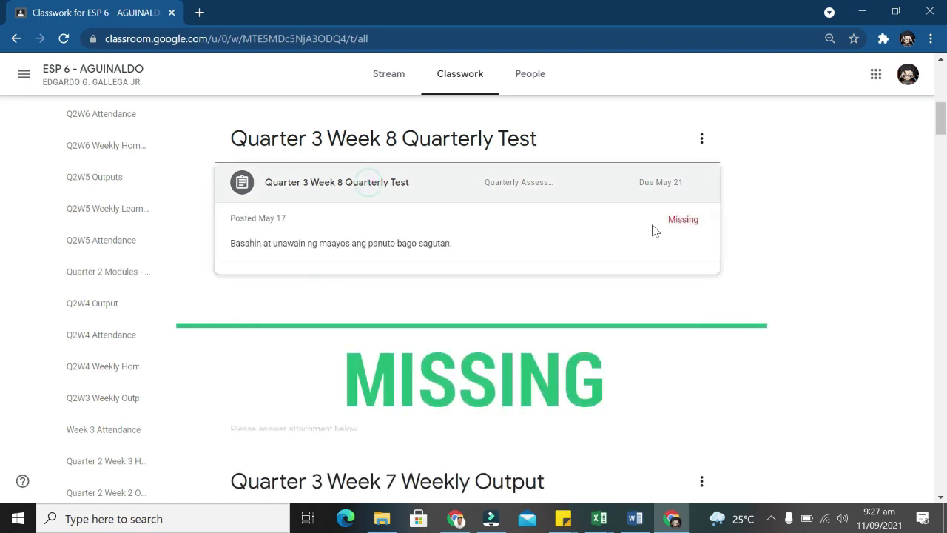
pyautogui.scroll(-3, 665, 263)
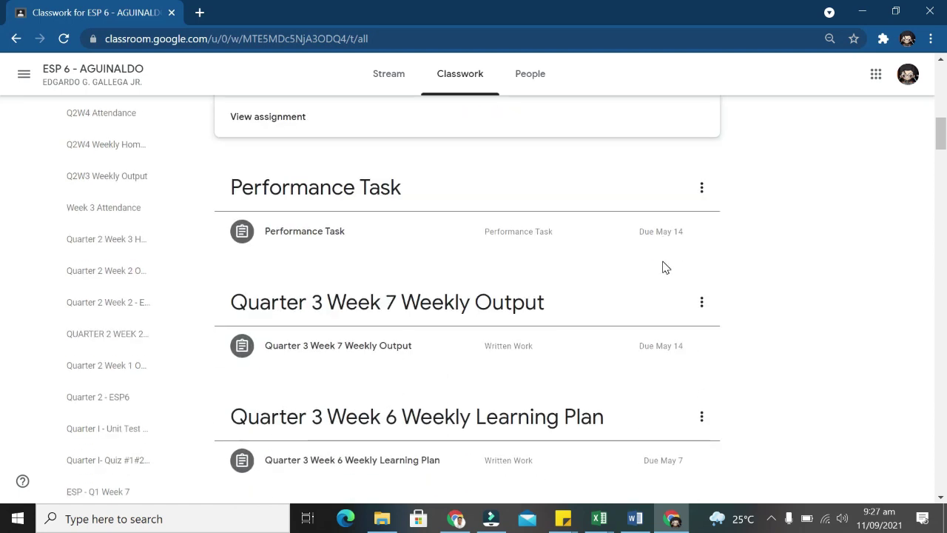
pyautogui.click(418, 237)
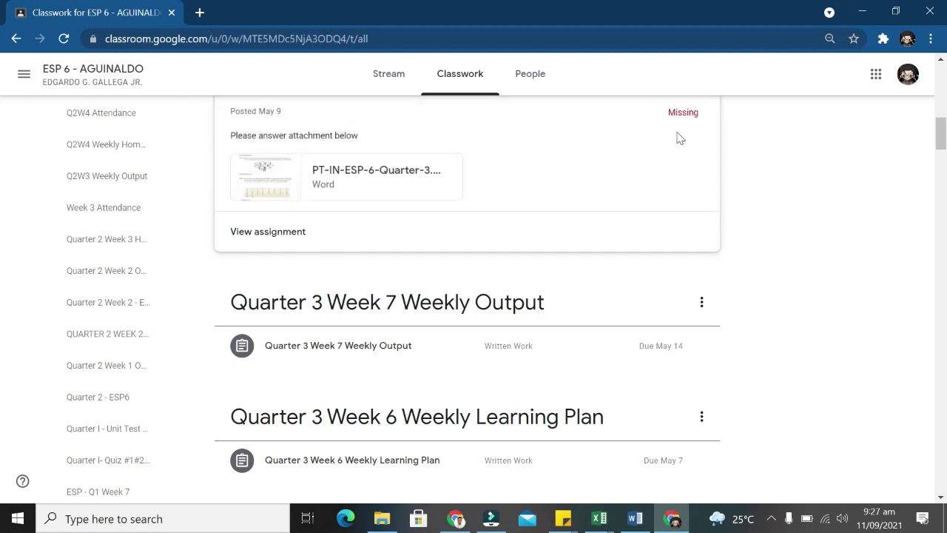
# View the Quarter 3 Week 7 Weekly Output topic, then return to All topics.
pyautogui.click(475, 311)
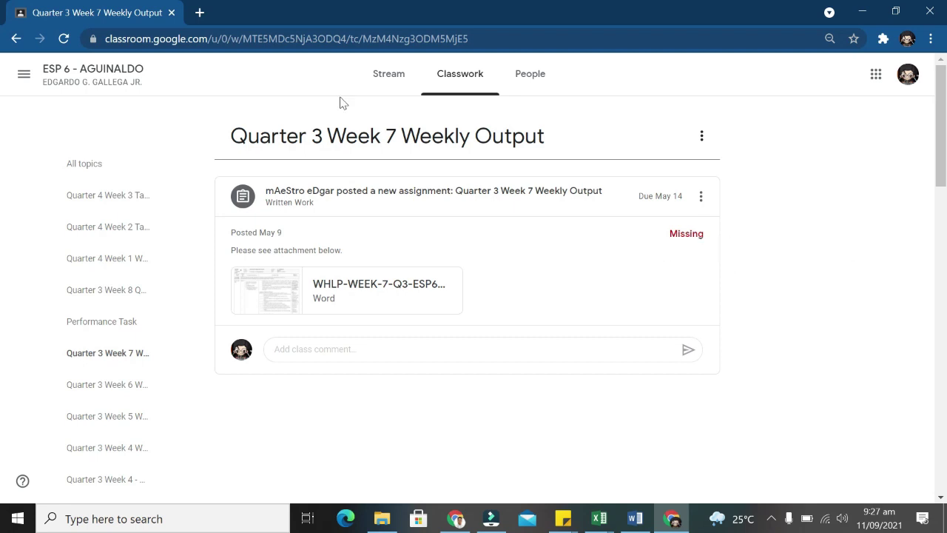
pyautogui.click(466, 76)
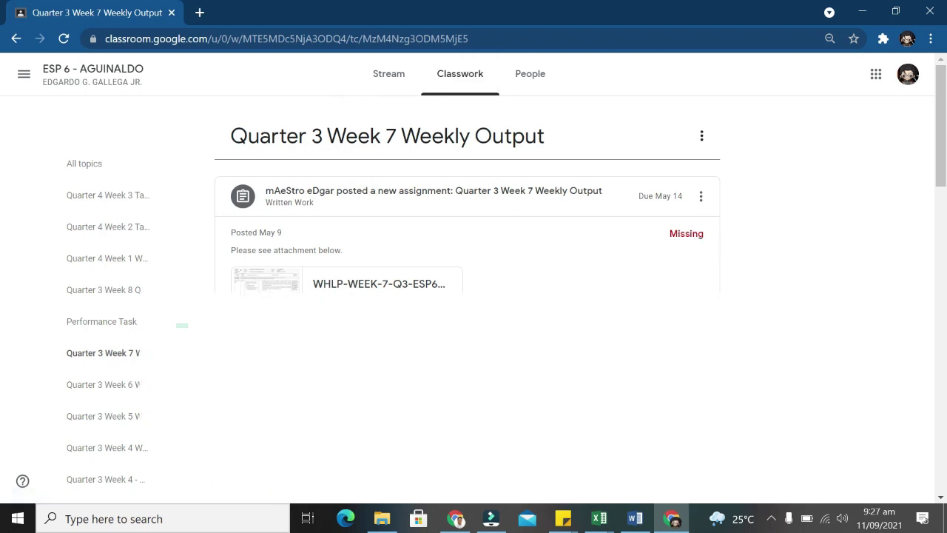
pyautogui.click(68, 171)
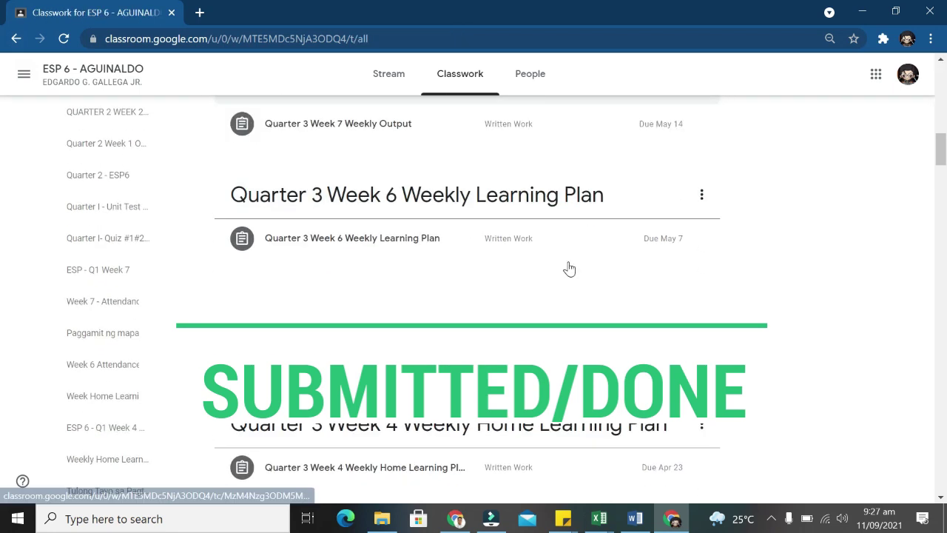
# Expand the Quarter 3 Week 7 Weekly Output assignment, reload the list, and collapse Quarter 4 Week 3 Task.
pyautogui.click(624, 124)
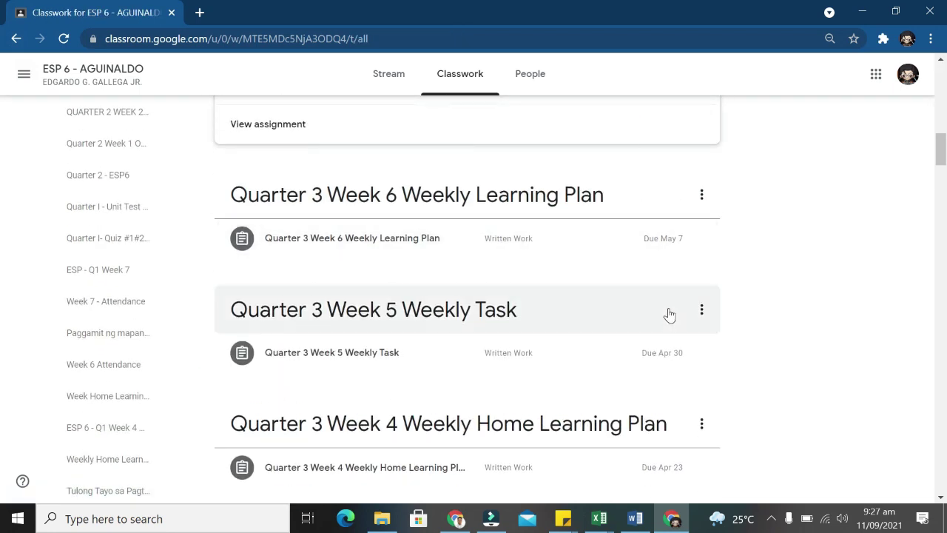
pyautogui.scroll(3, 669, 315)
pyautogui.scroll(3, 516, 254)
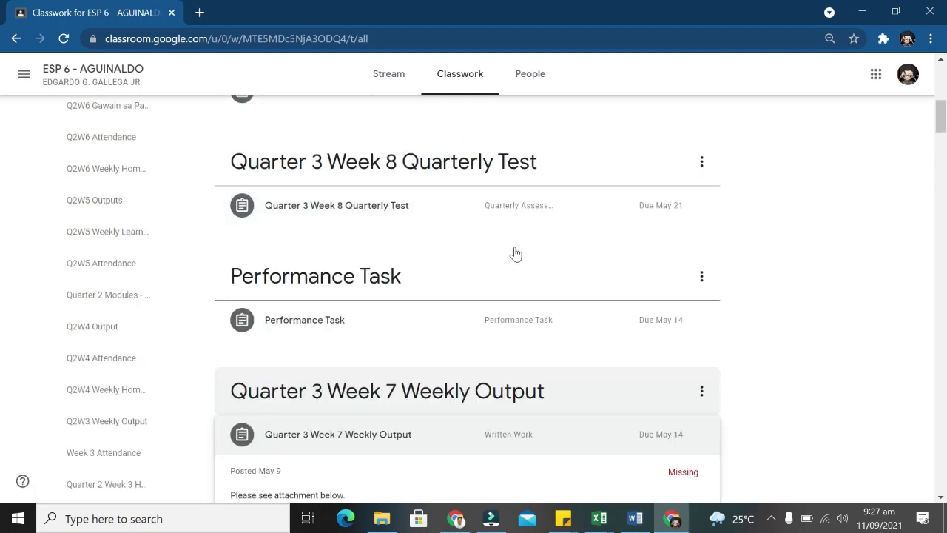
pyautogui.scroll(10, 515, 254)
pyautogui.click(466, 76)
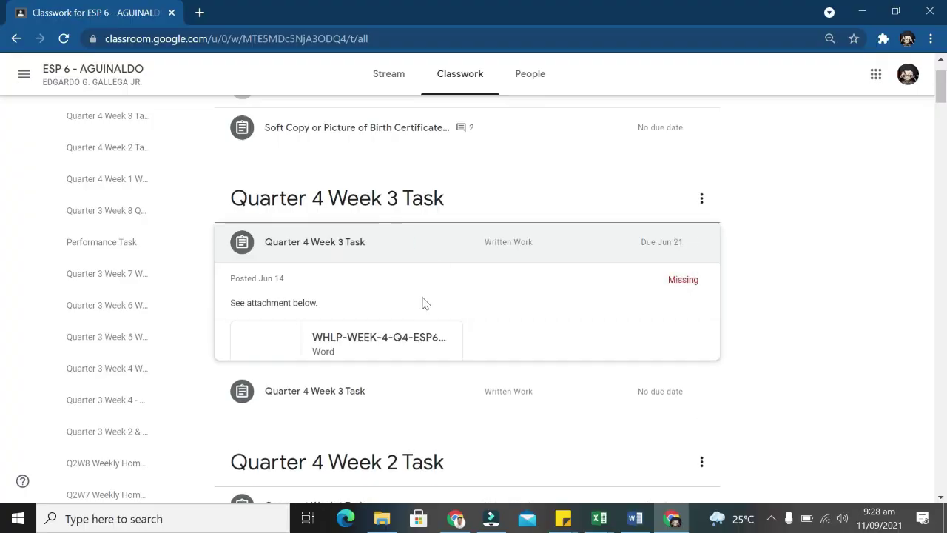
pyautogui.scroll(-1, 319, 162)
pyautogui.click(320, 161)
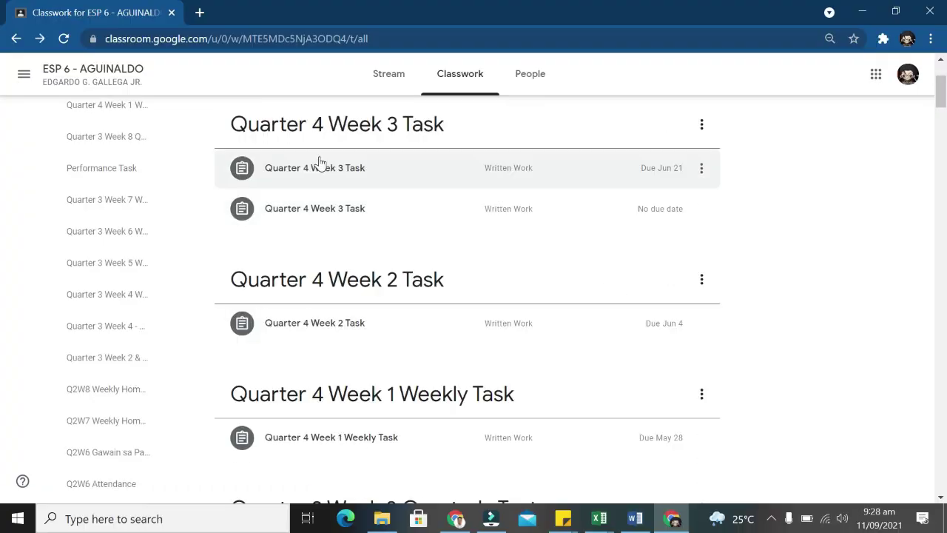
# Open the Quarter 4 Week 3 Task page, check Add or create, and bring up Mark as done.
pyautogui.click(332, 169)
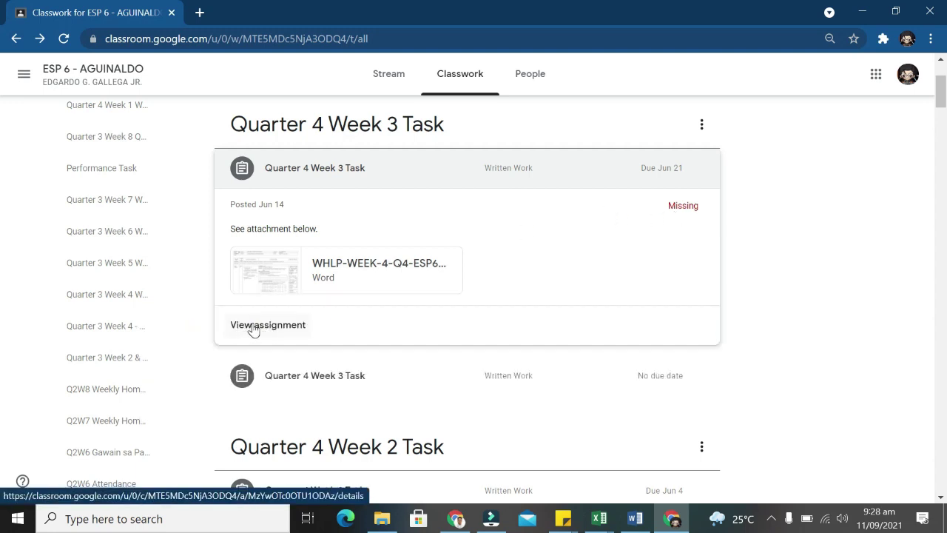
pyautogui.click(252, 326)
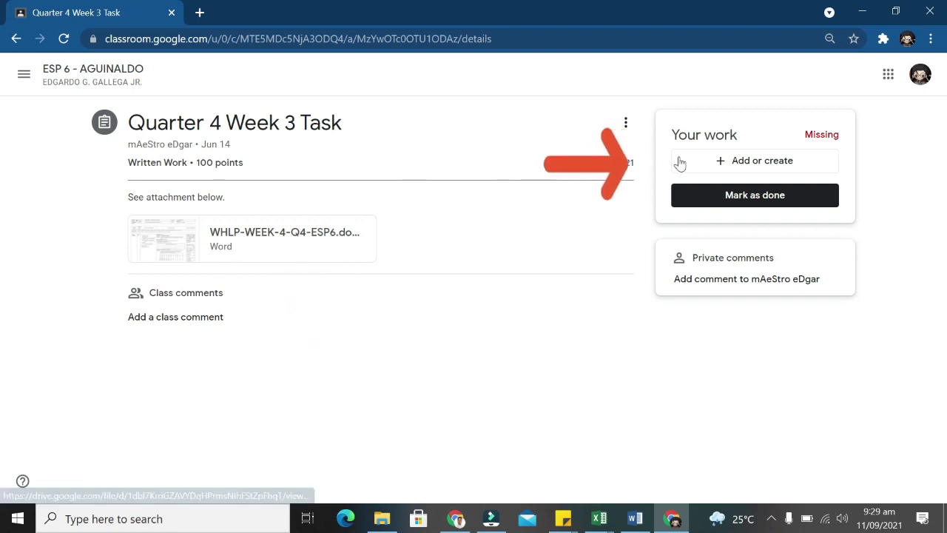
pyautogui.click(747, 160)
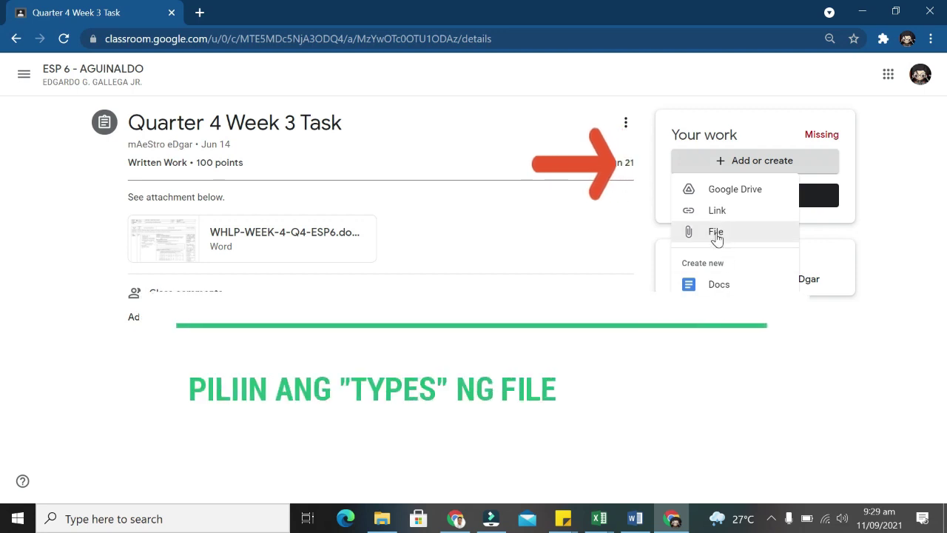
pyautogui.click(629, 247)
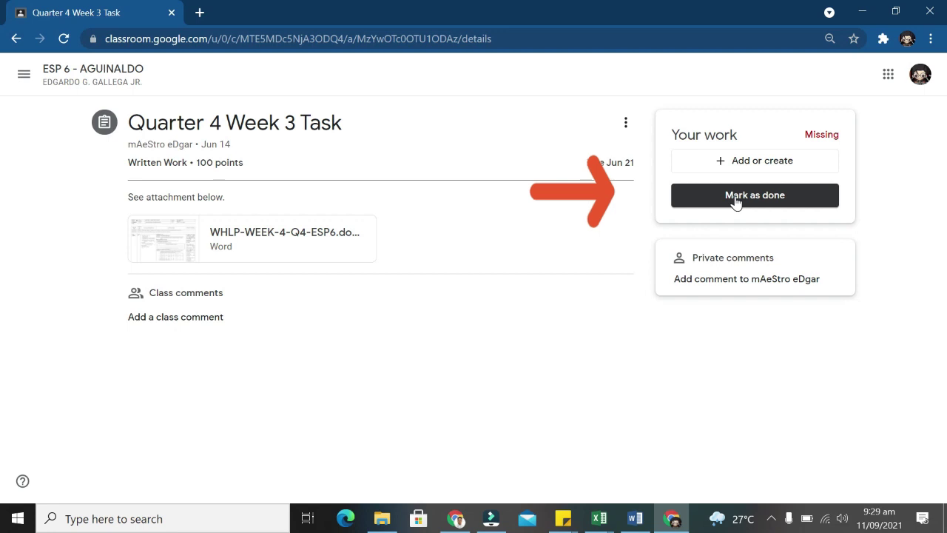
pyautogui.click(735, 197)
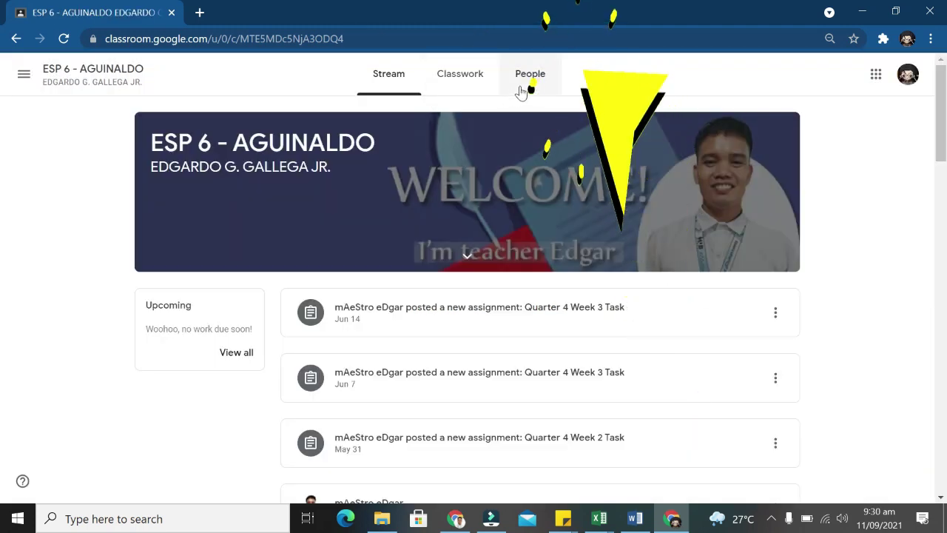
pyautogui.click(529, 84)
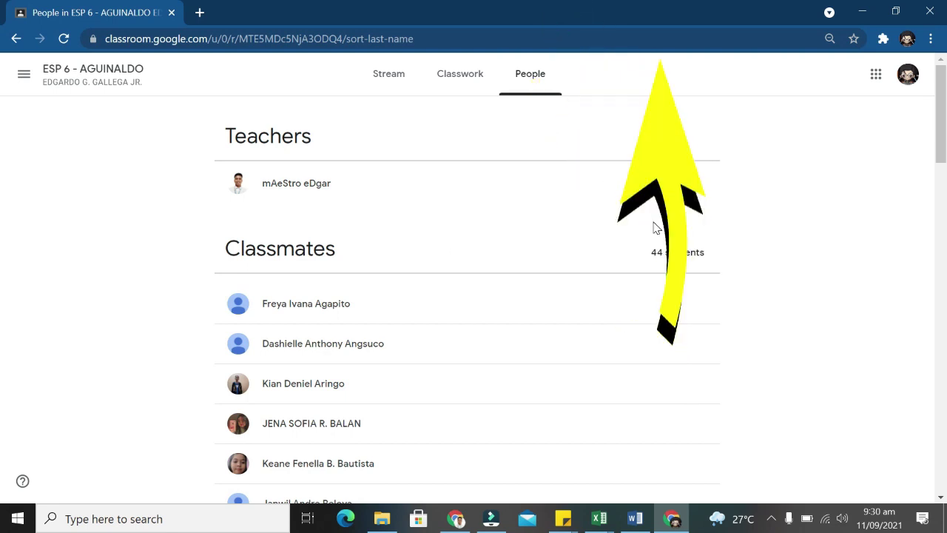
# Scroll through the People list of one teacher and 44 classmates sorted by last name.
pyautogui.scroll(-1, 651, 225)
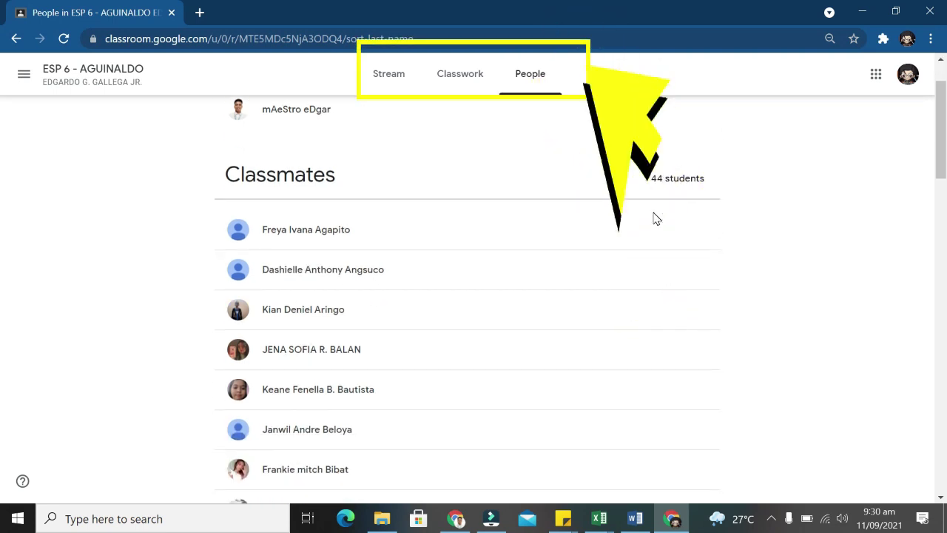
pyautogui.scroll(1, 657, 213)
pyautogui.scroll(-2, 657, 210)
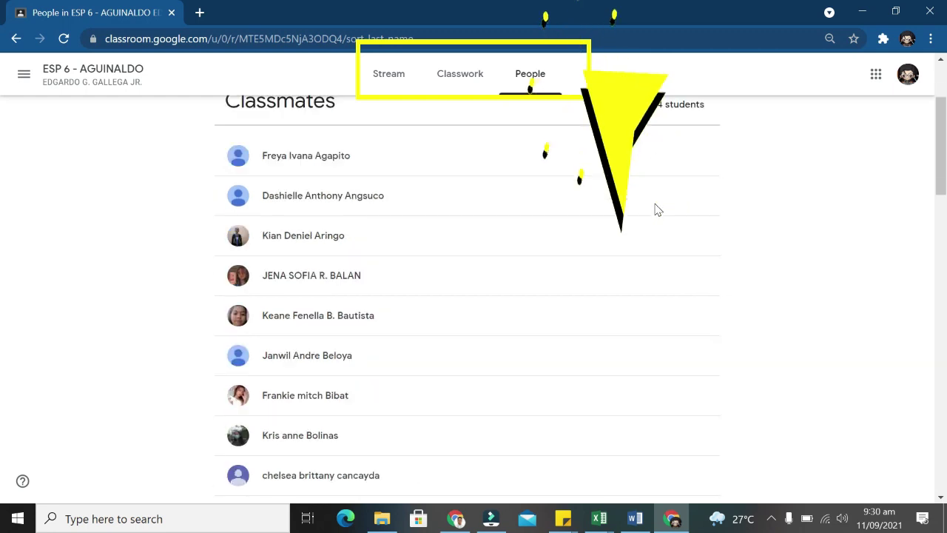
pyautogui.scroll(-4, 657, 208)
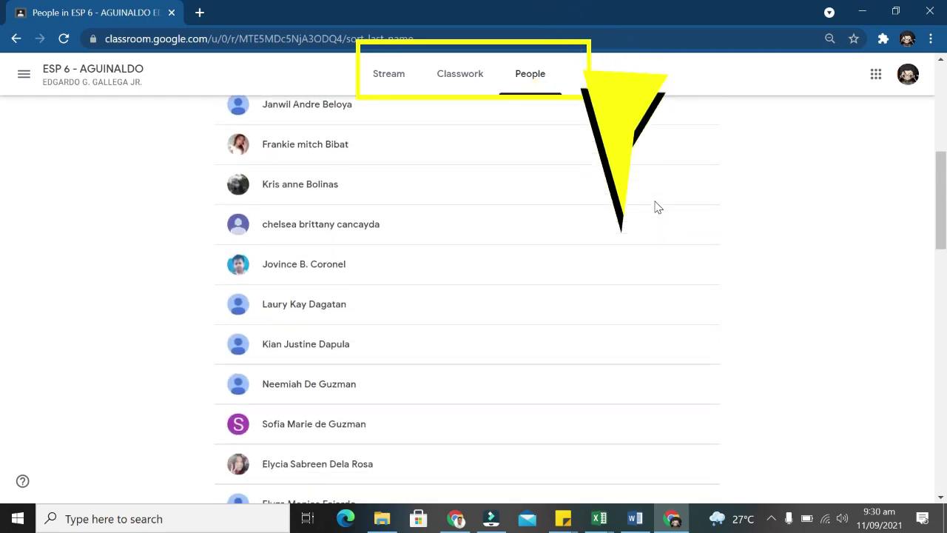
pyautogui.scroll(-5, 655, 207)
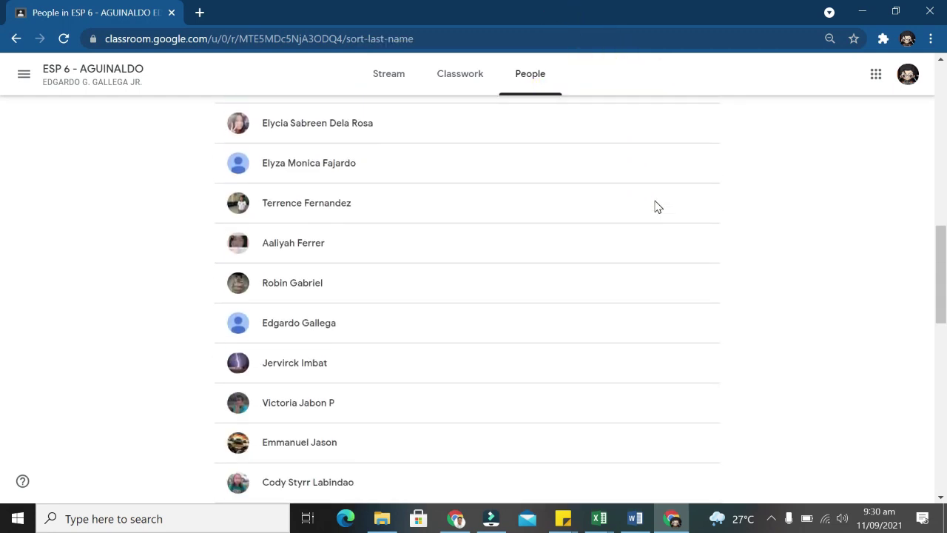
pyautogui.scroll(-3, 657, 208)
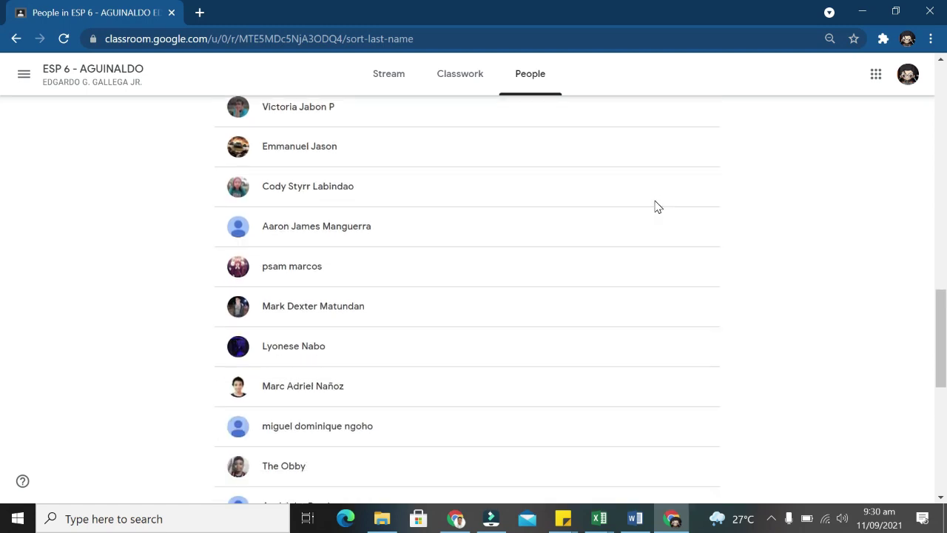
pyautogui.scroll(-5, 658, 208)
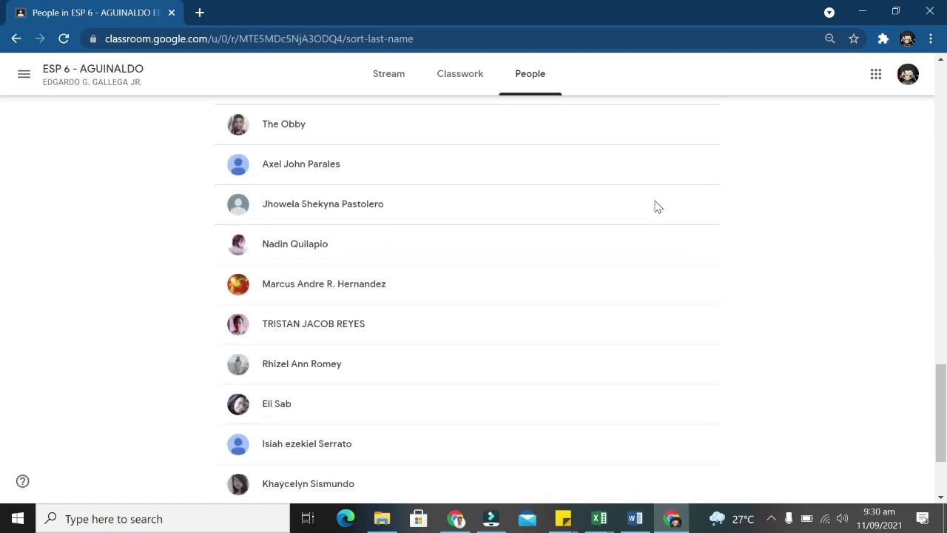
pyautogui.scroll(12, 655, 205)
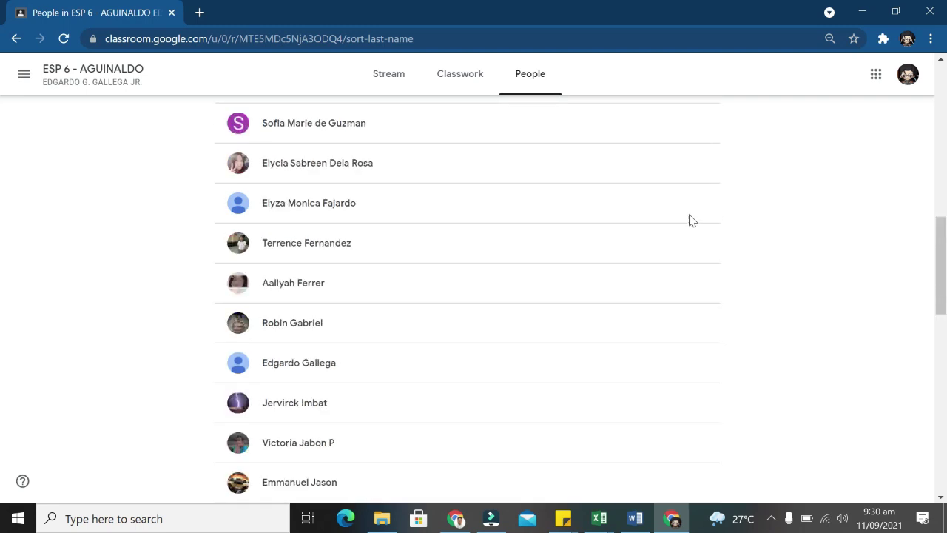
pyautogui.scroll(7, 693, 221)
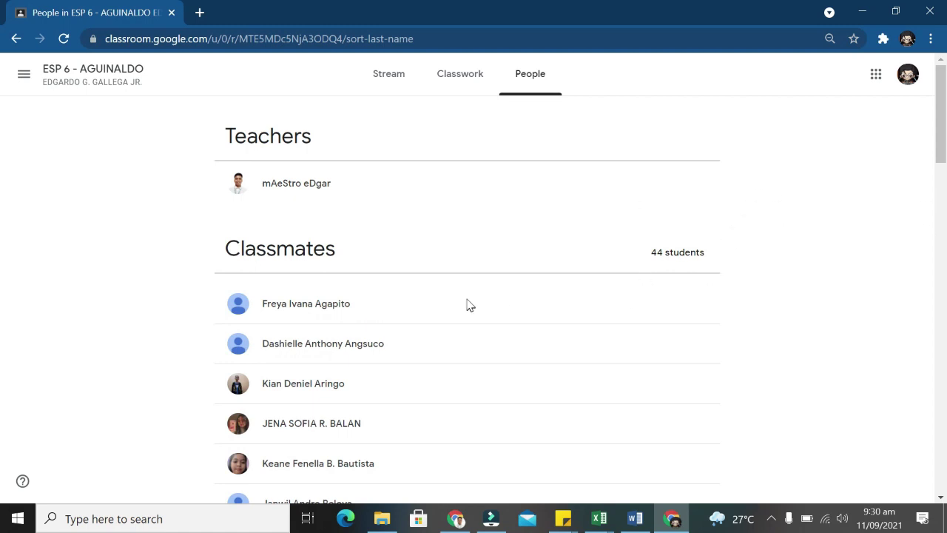
pyautogui.scroll(-1, 398, 269)
pyautogui.scroll(1, 398, 271)
pyautogui.scroll(-1, 414, 255)
pyautogui.scroll(1, 416, 256)
pyautogui.scroll(-1, 425, 253)
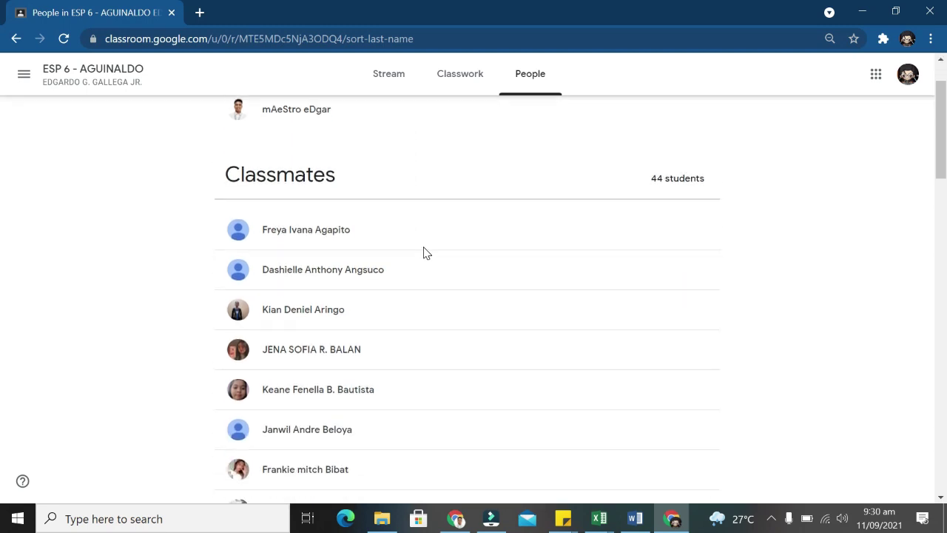